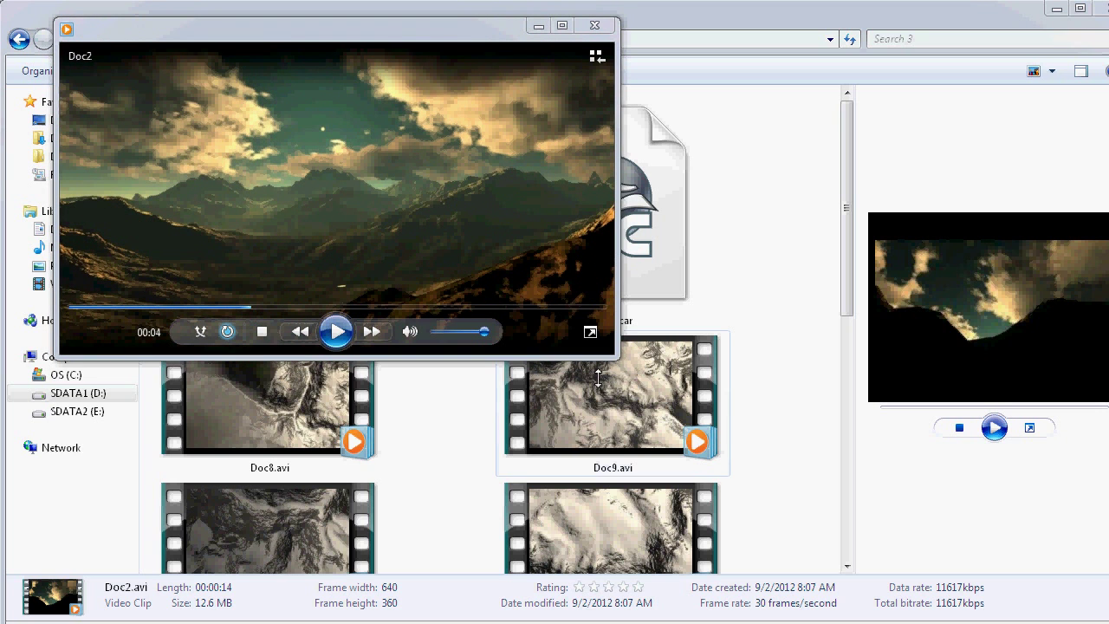
Enlarge the Doc2 video player, play and pause the clip to inspect its footage, and close the player.
left_click_drag(613, 358, 989, 524)
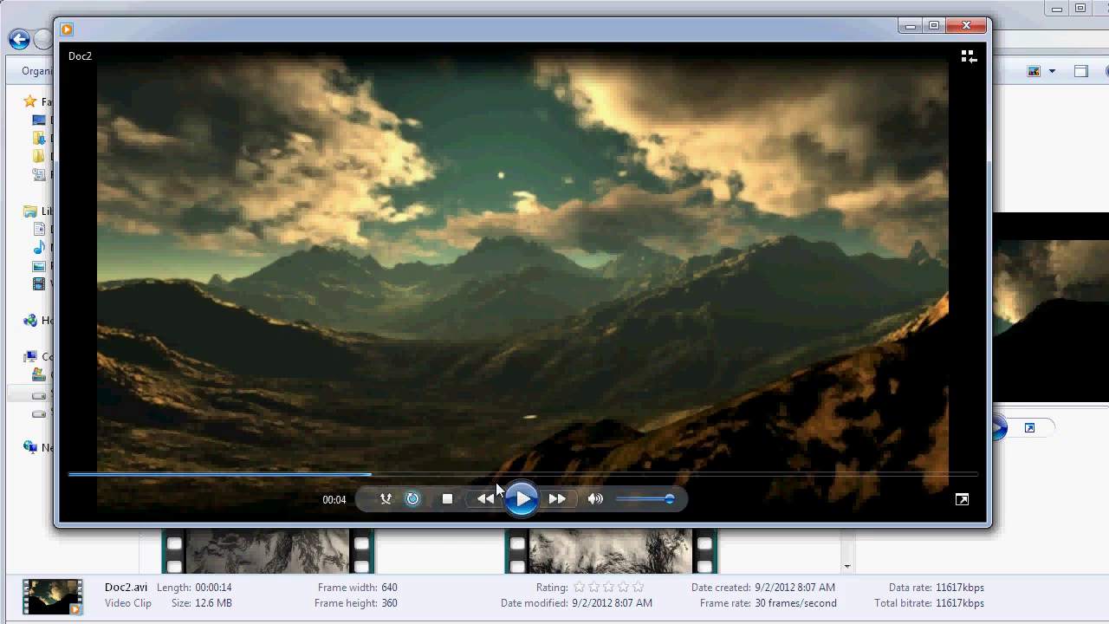
left_click(520, 501)
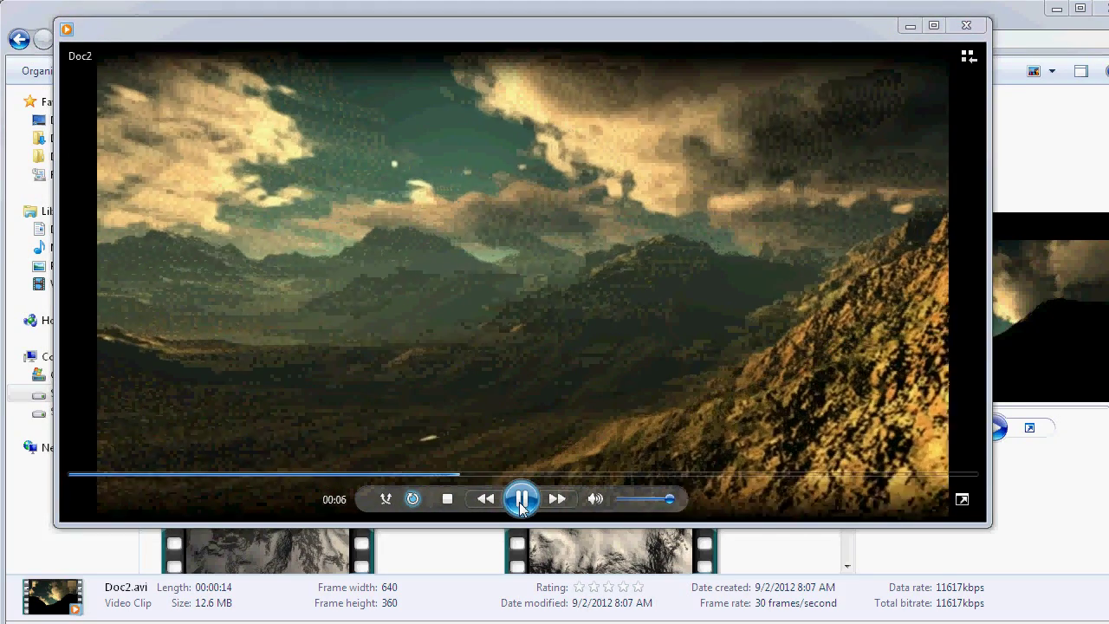
left_click(521, 500)
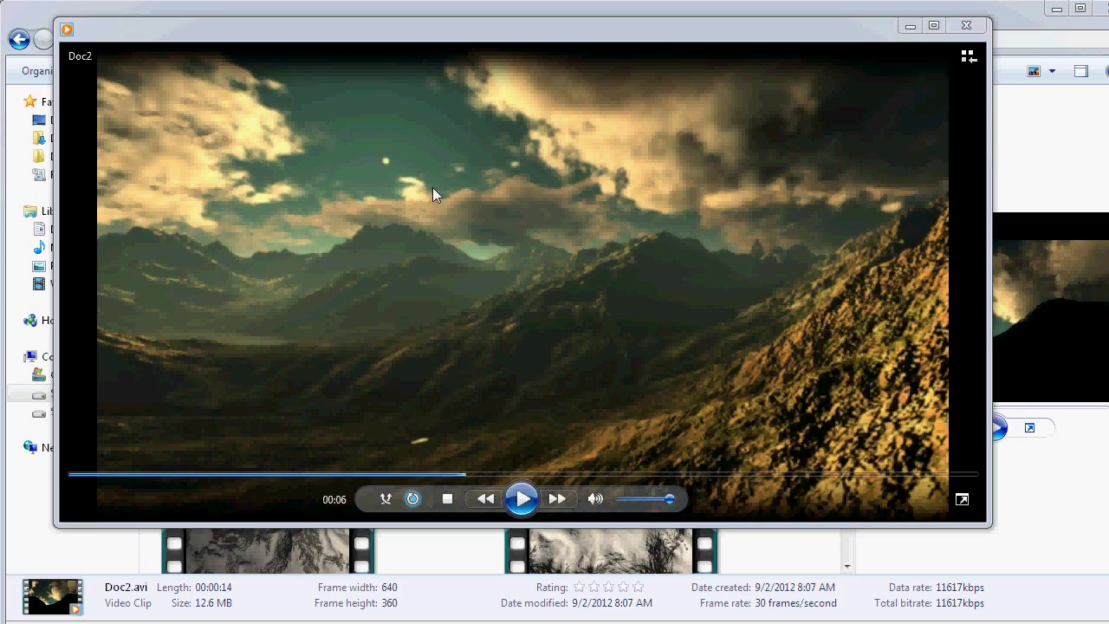
left_click(522, 500)
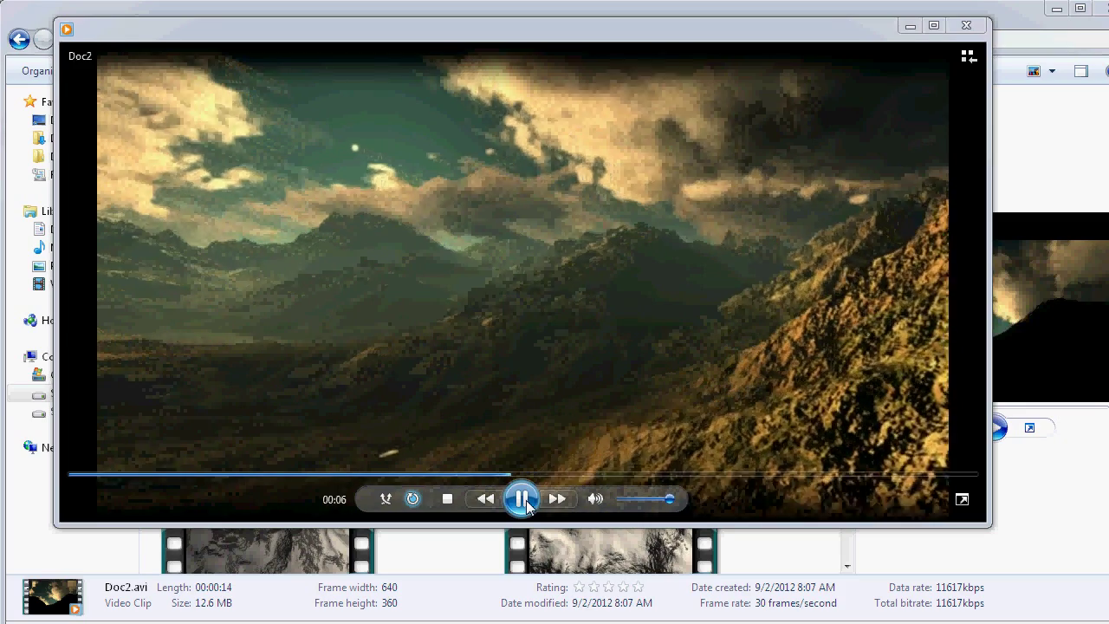
left_click(523, 499)
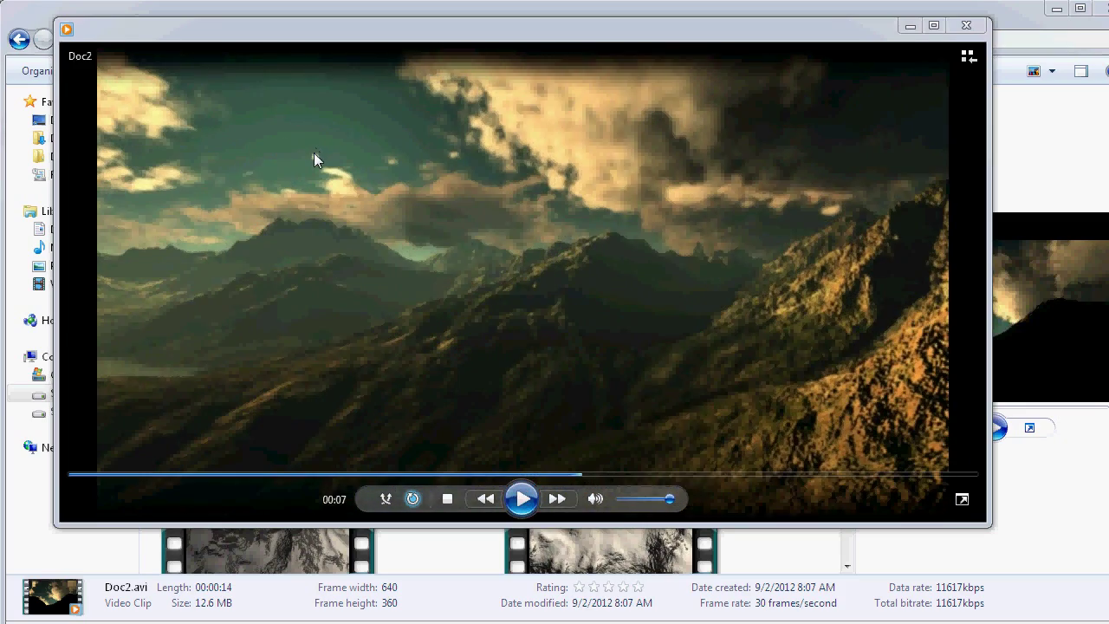
left_click(521, 499)
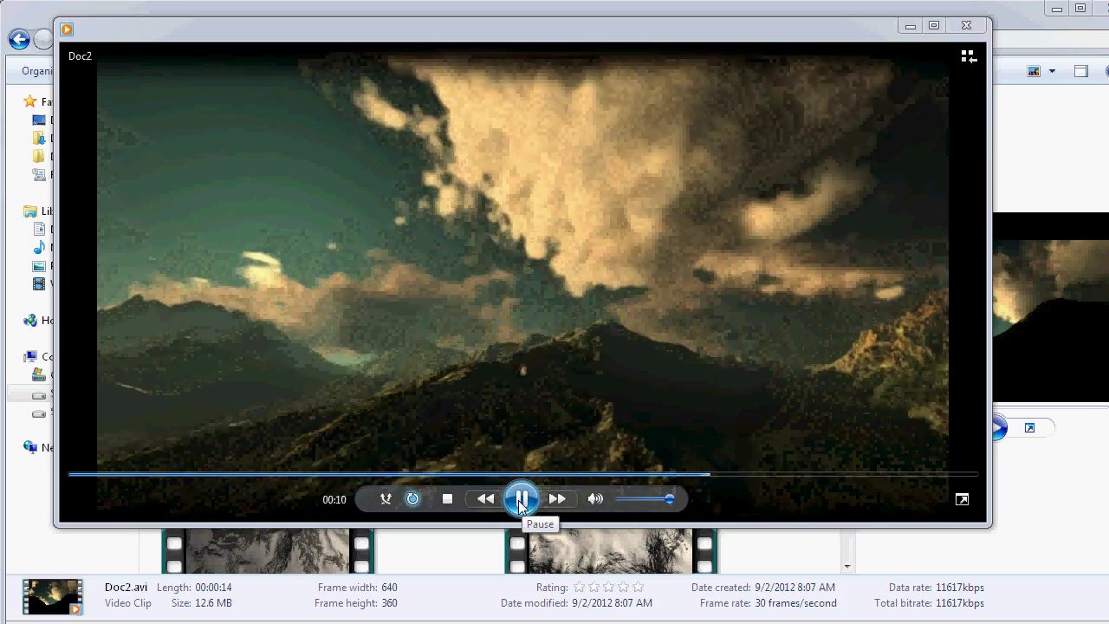
left_click(521, 500)
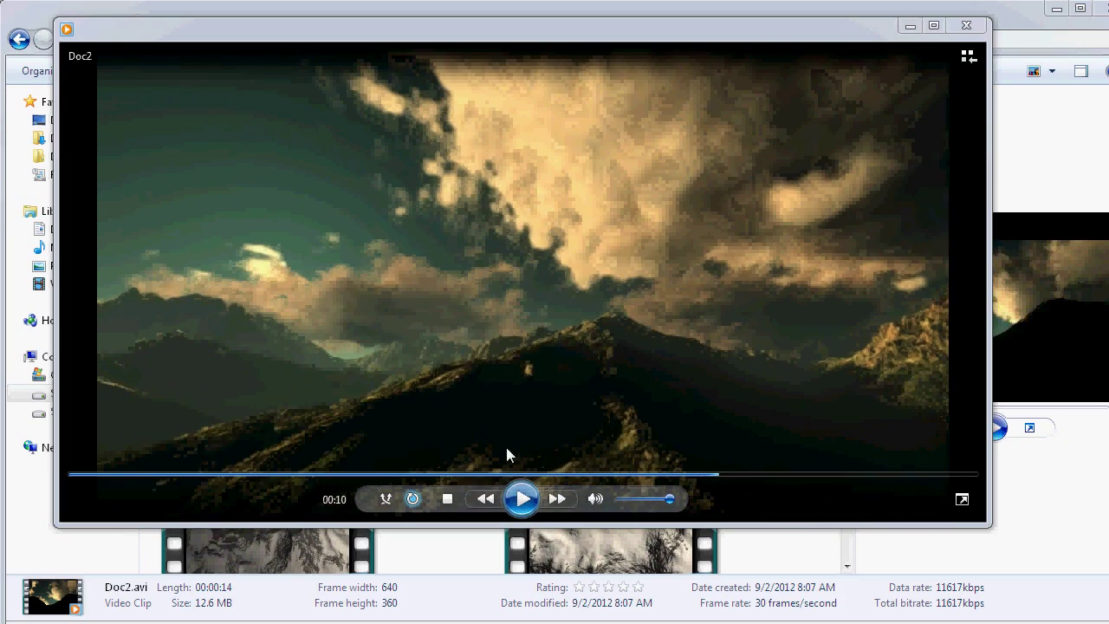
left_click(966, 25)
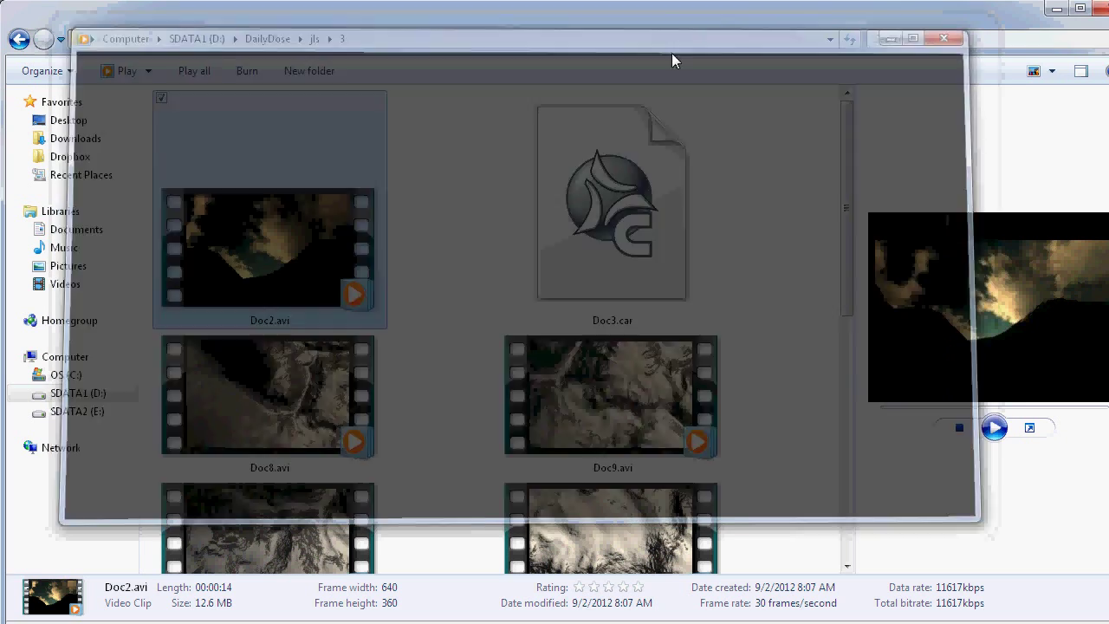
Switch to Howler and activate the Nova tool with 4 star elements and a Small bloom glow size.
key("alt+Tab")
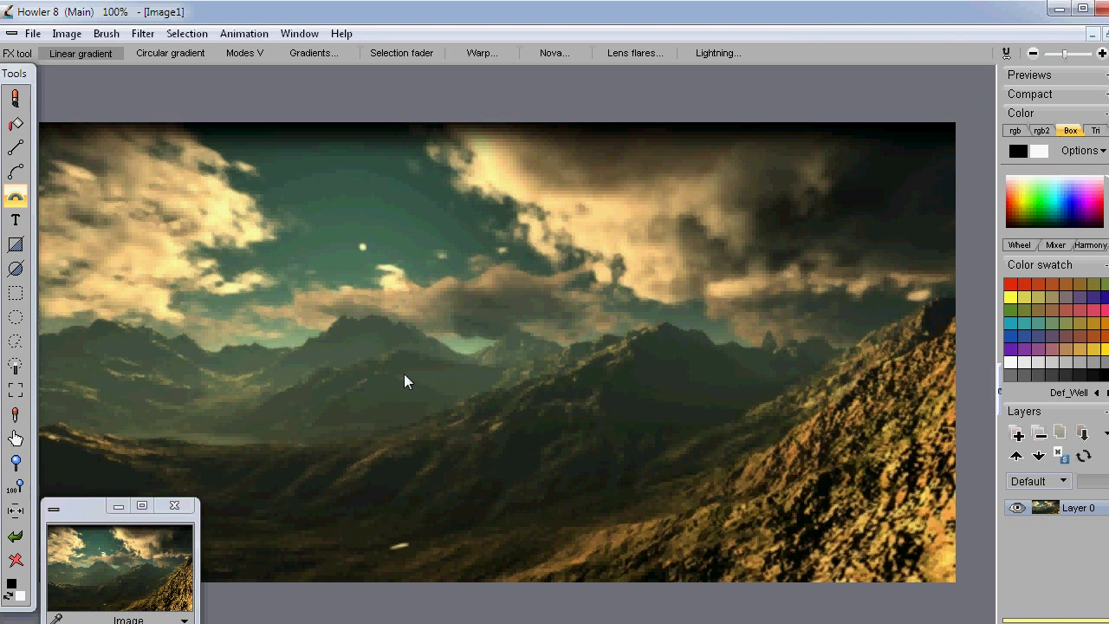
right_click(16, 197)
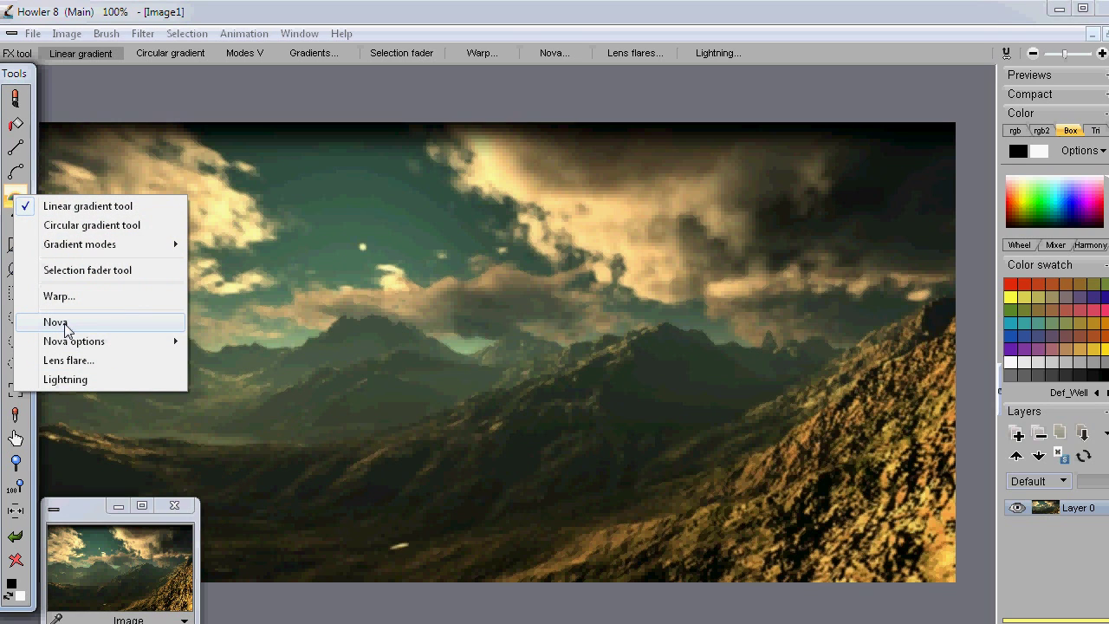
mouse_move(69, 346)
left_click(47, 323)
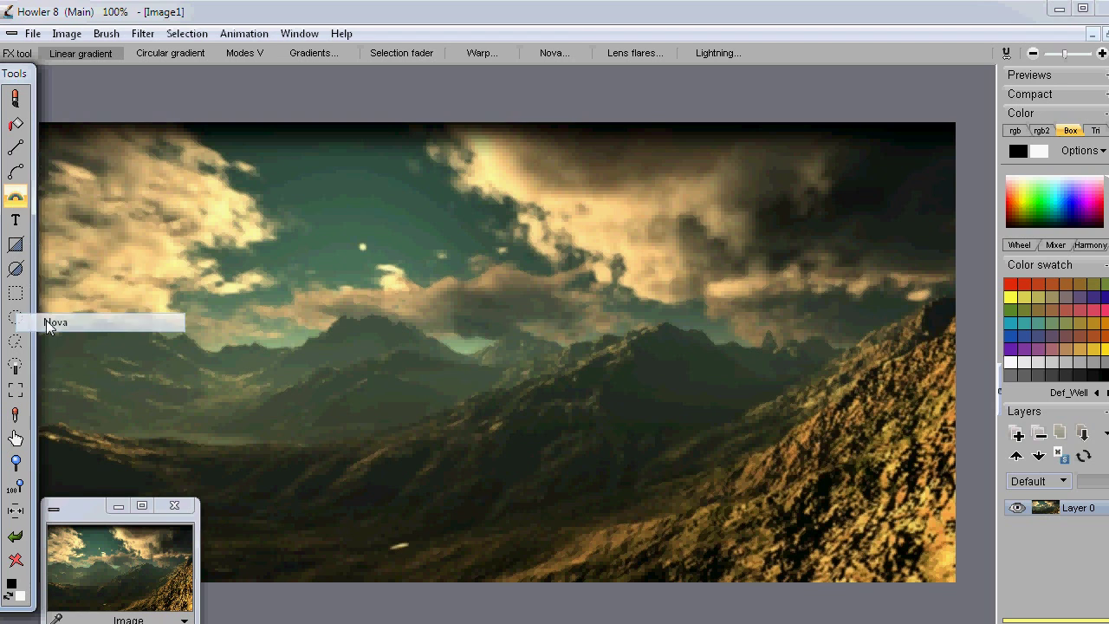
left_click(577, 52)
left_click_drag(560, 75, 633, 93)
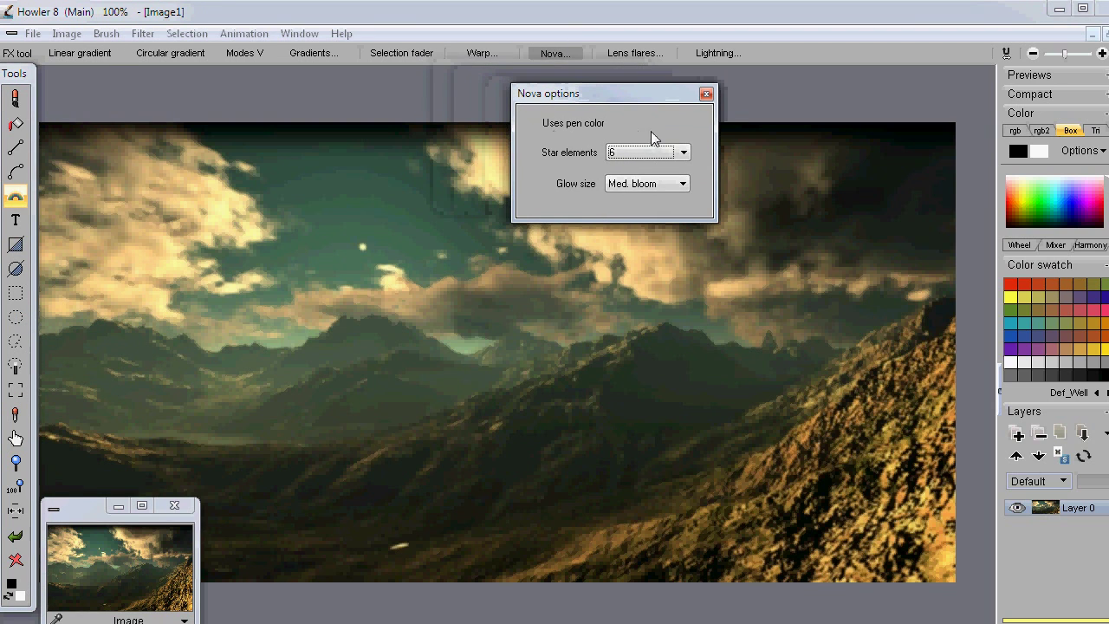
left_click(661, 156)
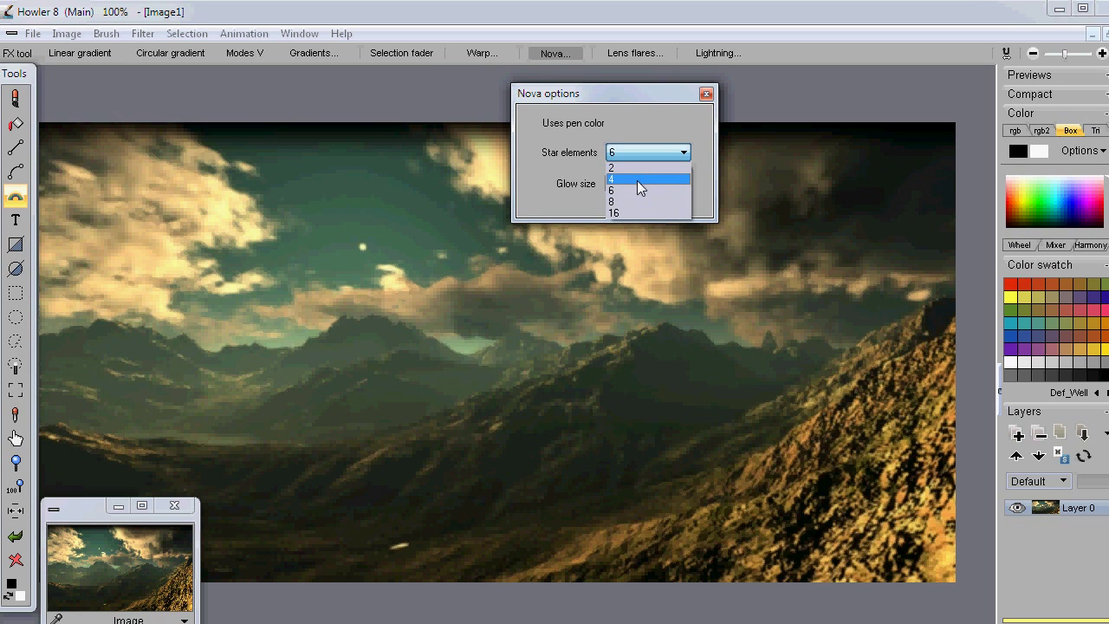
left_click(636, 180)
left_click(680, 184)
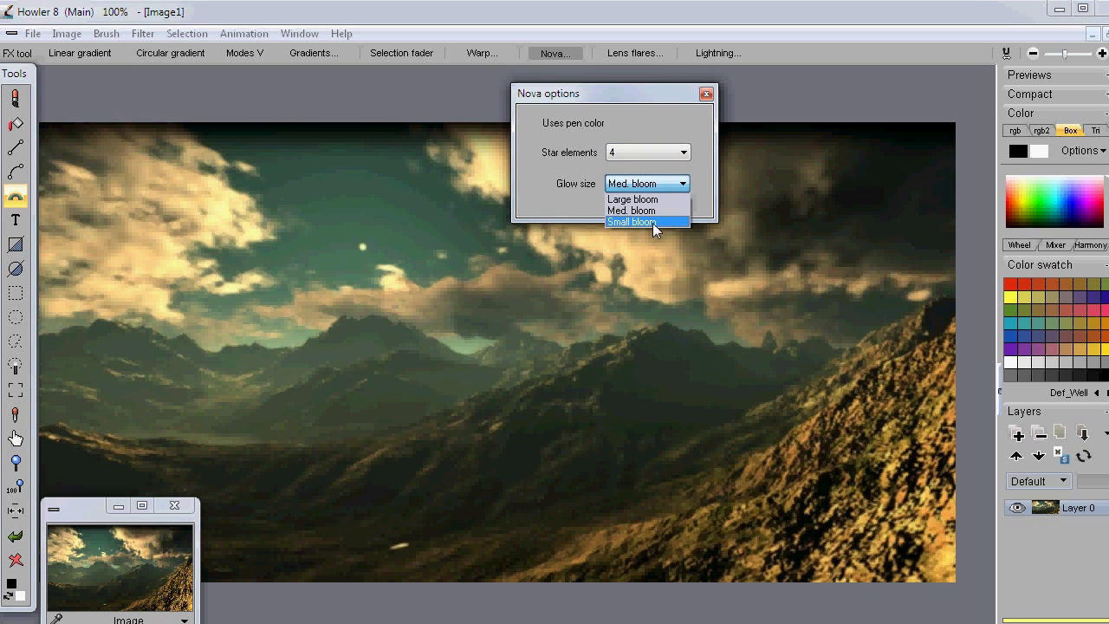
left_click(630, 222)
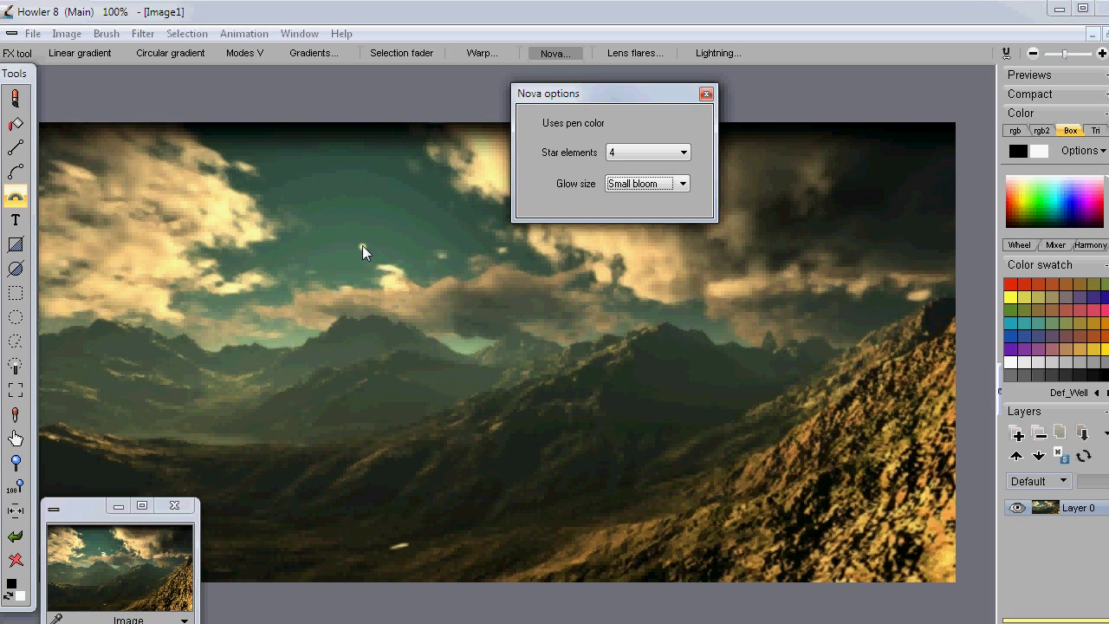
Try to draw a nova over the bright dot in the sky using the black and white paint colors.
left_click(364, 247)
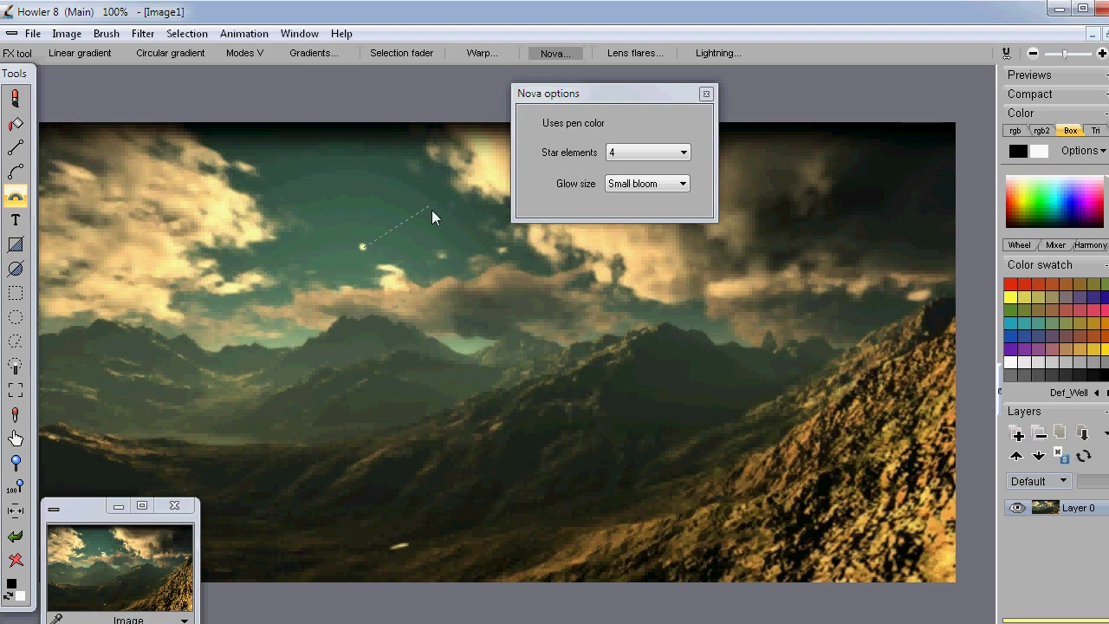
left_click_drag(432, 304, 433, 305)
left_click(467, 209)
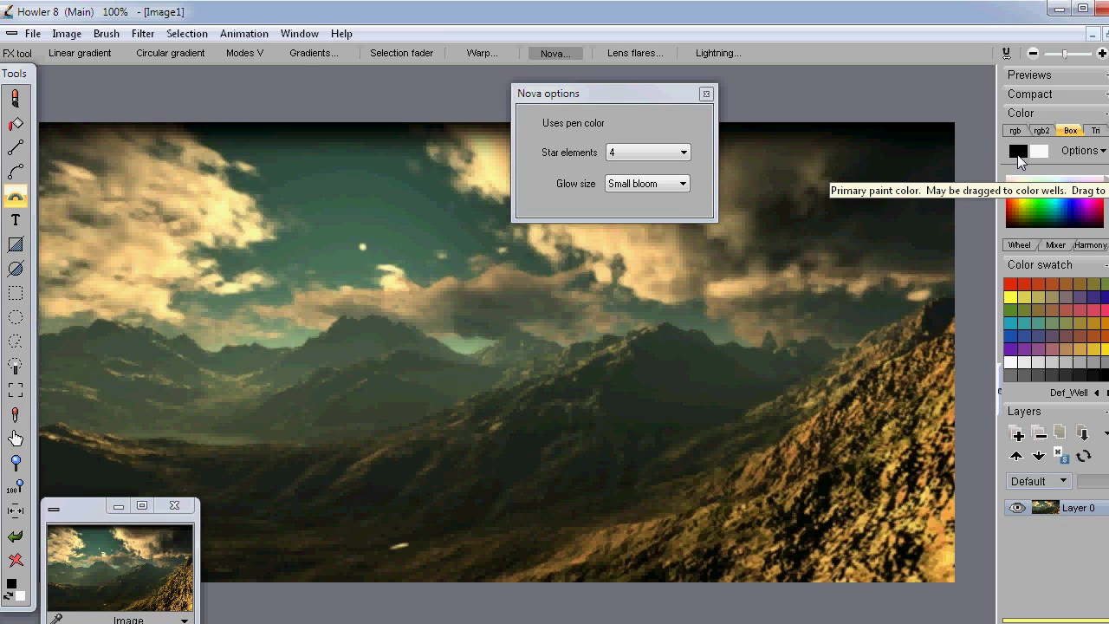
Set the primary paint color to orange and the secondary to blue, and draw a test nova over the bright dot.
left_click_drag(1012, 201, 1072, 196)
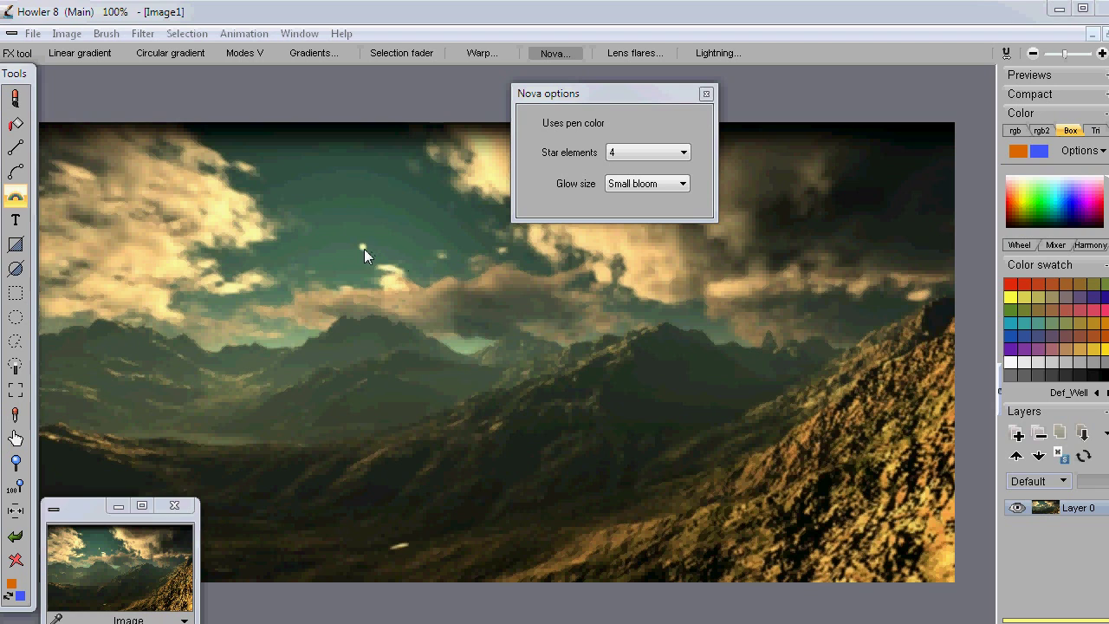
left_click_drag(365, 248, 488, 247)
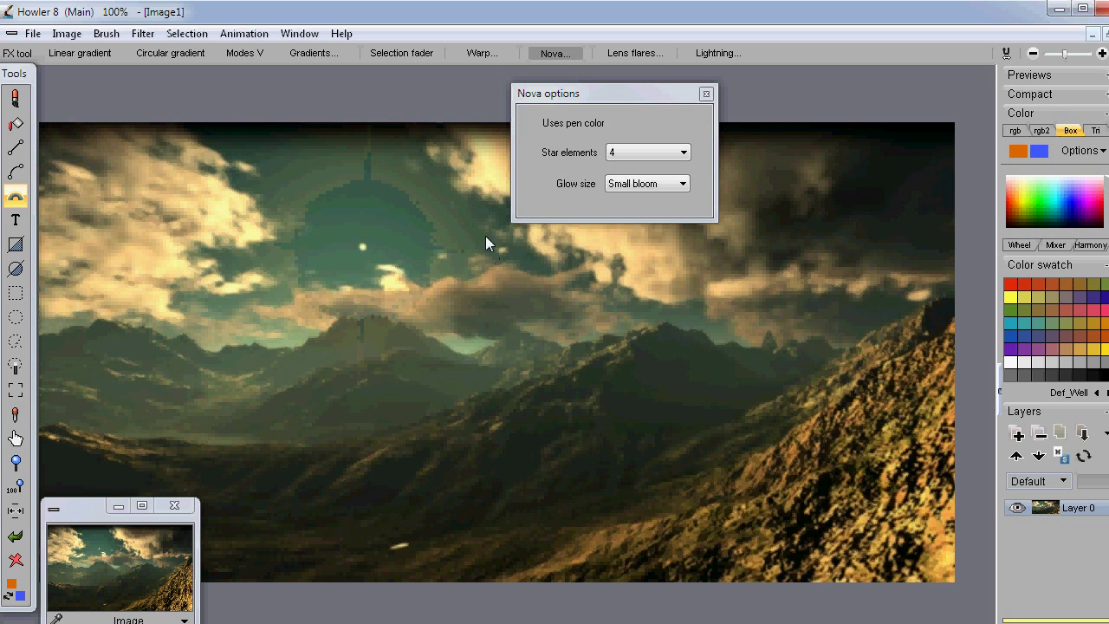
Set the nova to 8 star elements and draw overlapping Small bloom stars on the bright dot in the sky.
left_click(662, 154)
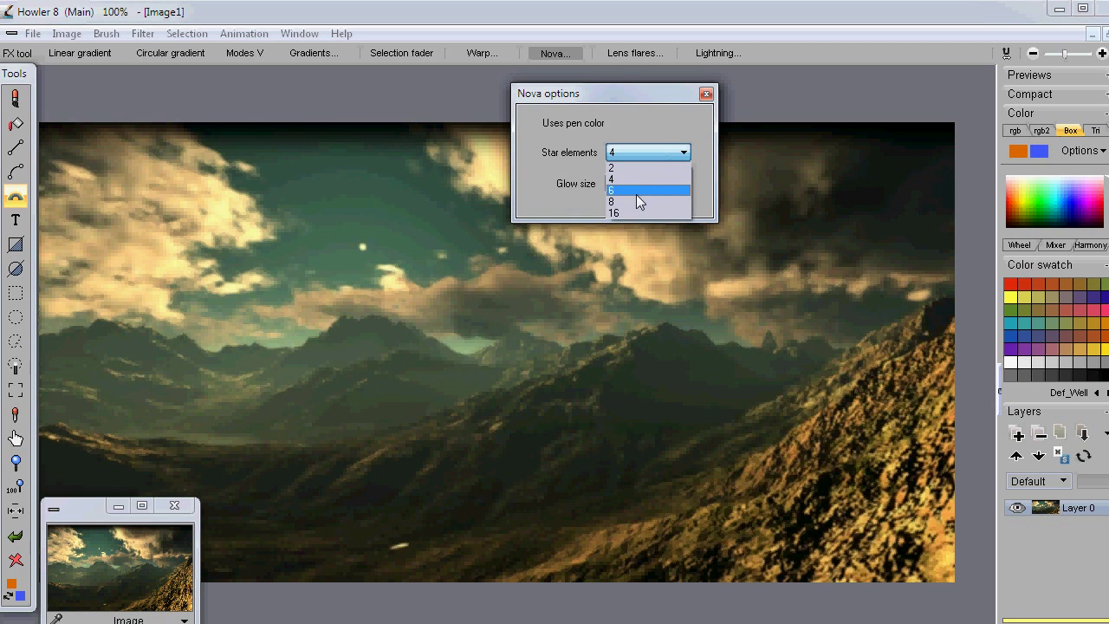
left_click(625, 200)
mouse_move(362, 247)
left_mouse_down()
mouse_move(462, 152)
mouse_move(365, 246)
left_mouse_up()
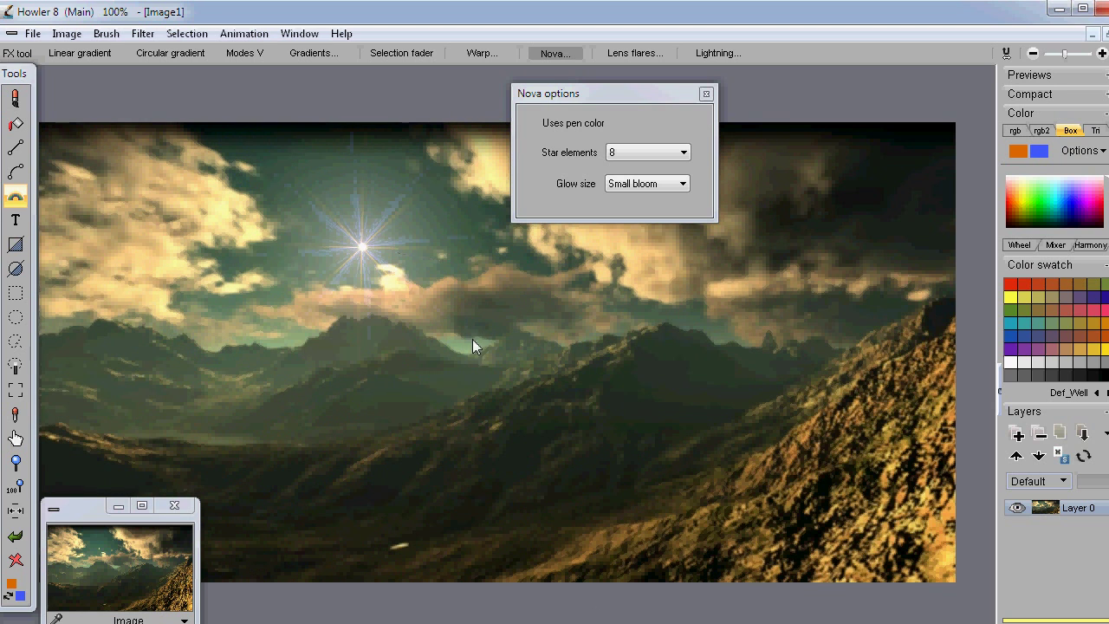
left_click(496, 308)
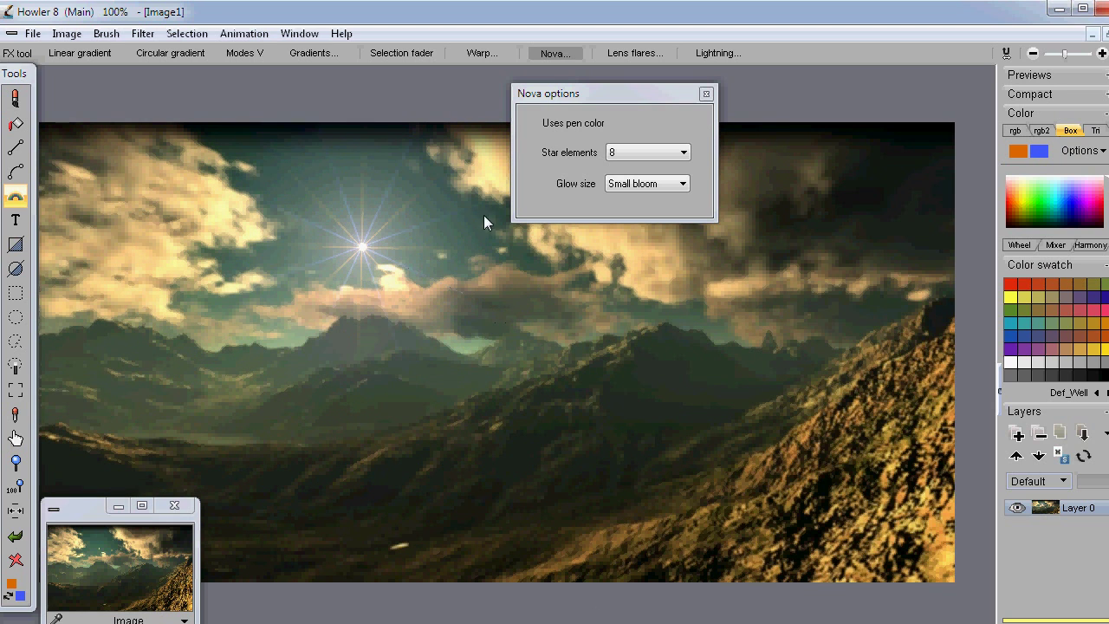
left_click(361, 248)
left_click_drag(361, 248, 421, 201)
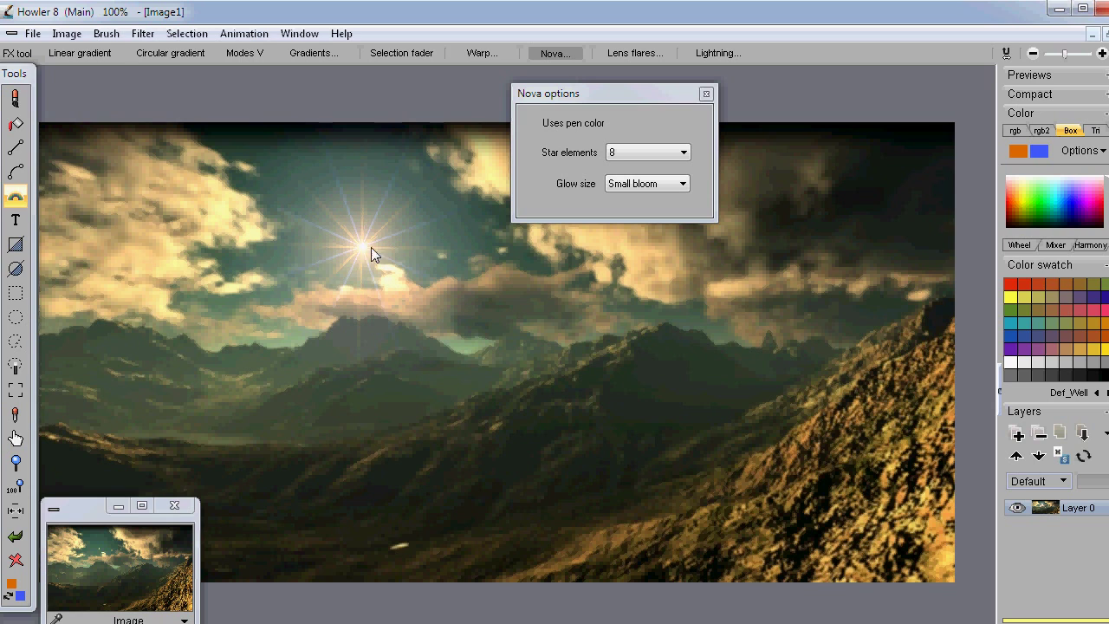
Set the nova's glow size to Large bloom, draw two larger stars over the bright dot, and close the nova options.
left_click(646, 185)
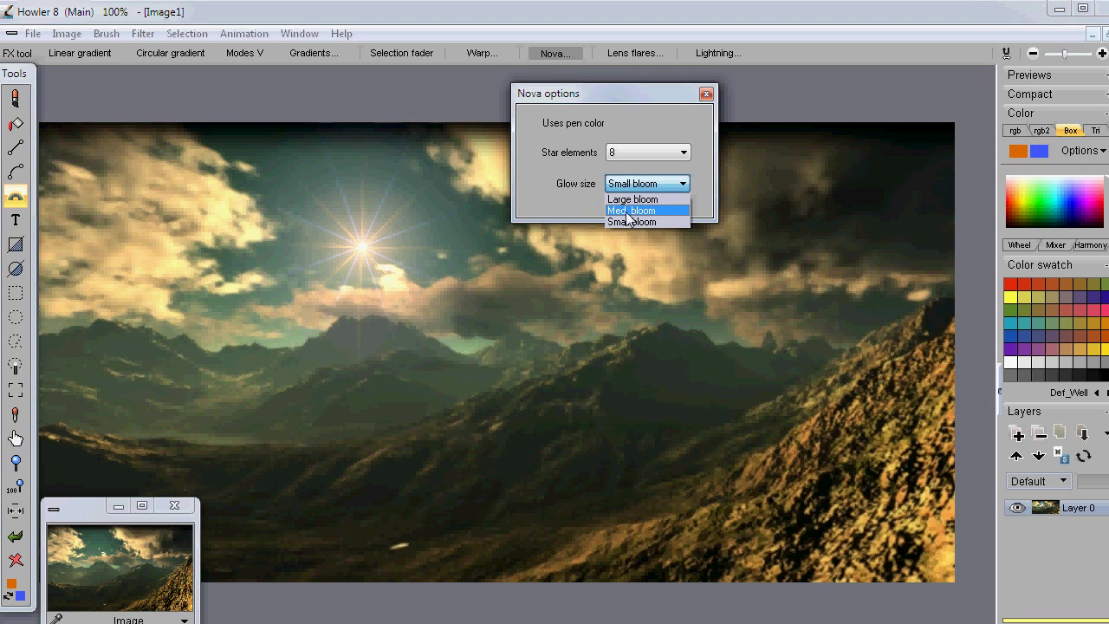
left_click(641, 200)
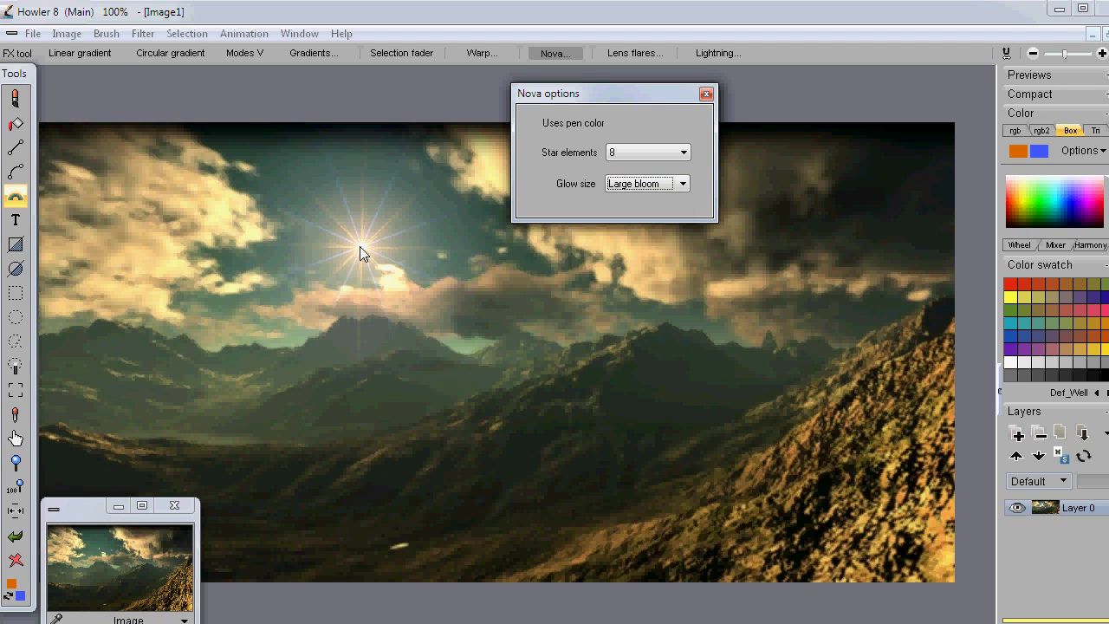
left_click_drag(363, 245, 514, 215)
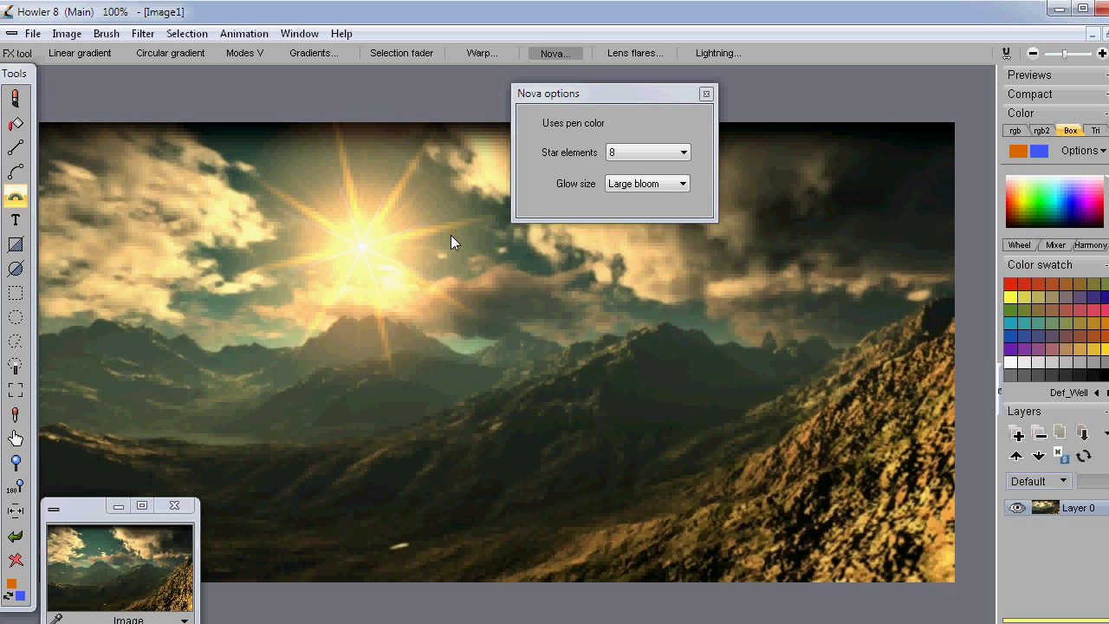
left_click_drag(364, 253, 727, 461)
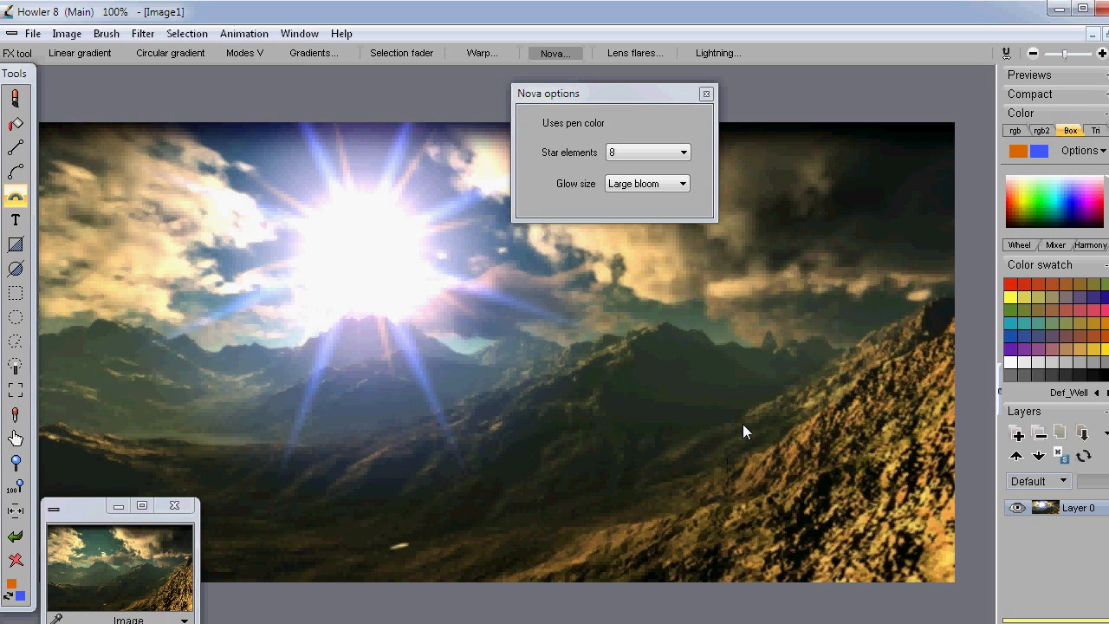
left_click(706, 94)
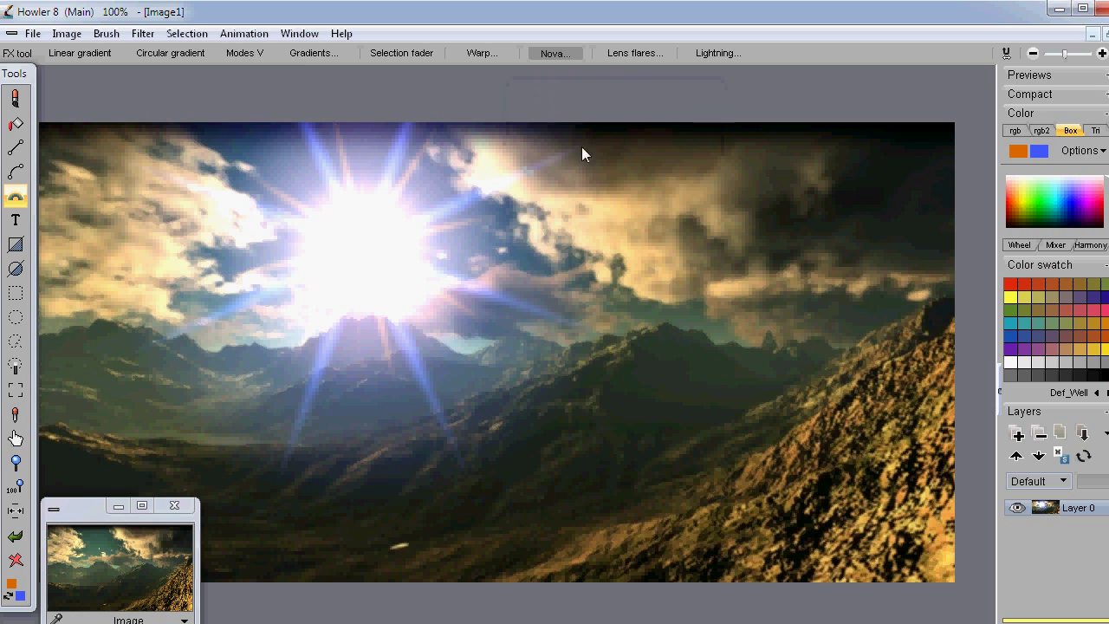
Store the current nova image and place its thumbnail beside the stored original landscape.
left_click(61, 35)
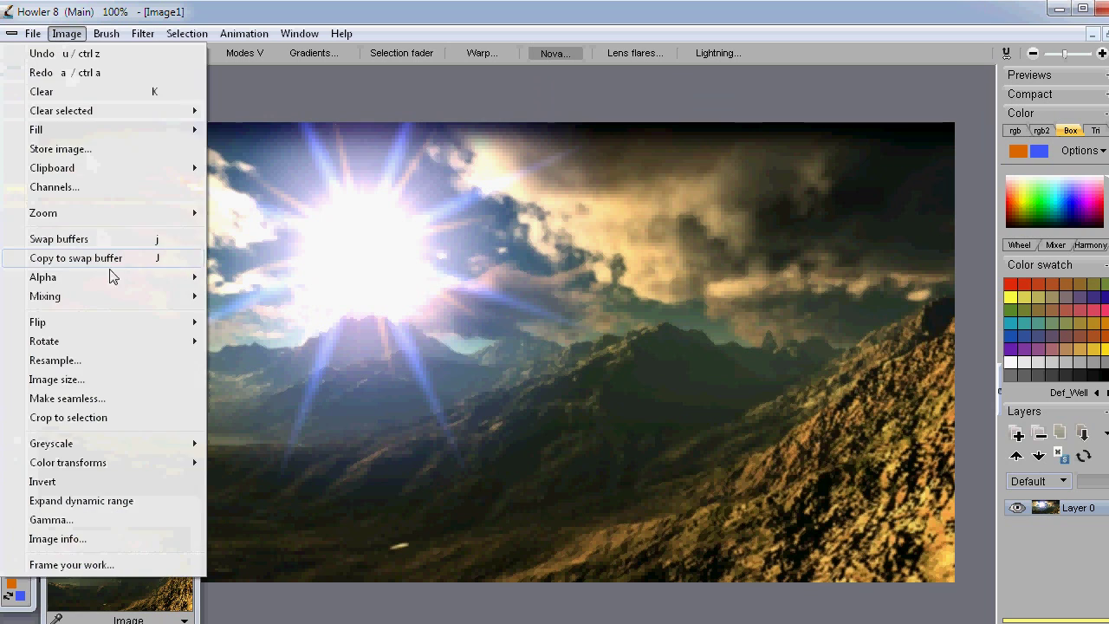
left_click(54, 151)
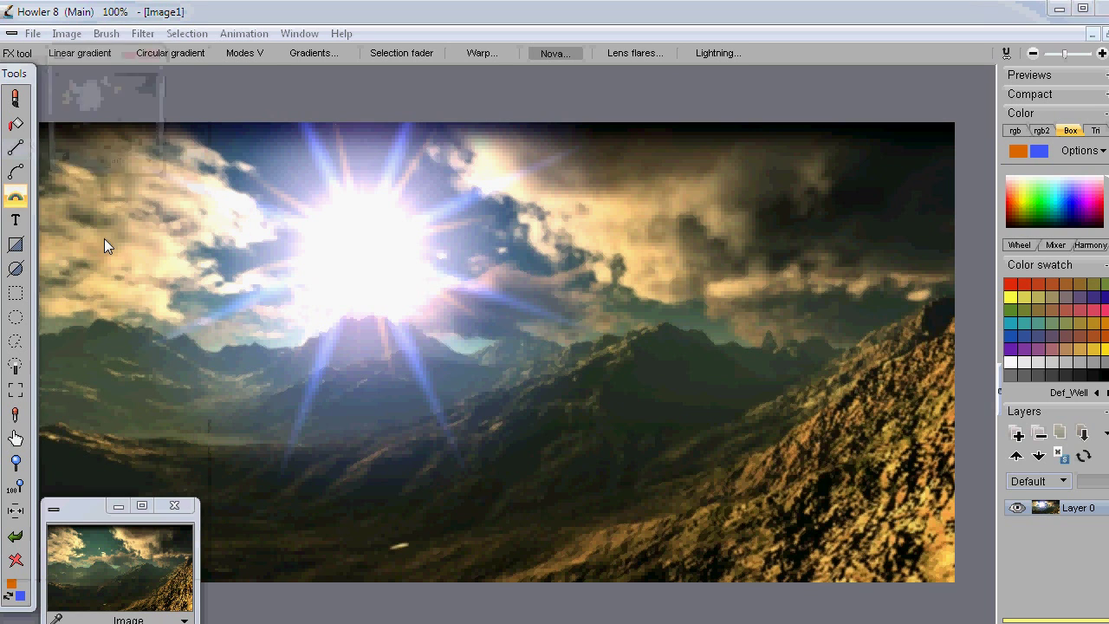
left_click_drag(68, 57, 237, 513)
Compare the two stored images on the canvas, ending with the original landscape without the nova restored.
left_click(104, 553)
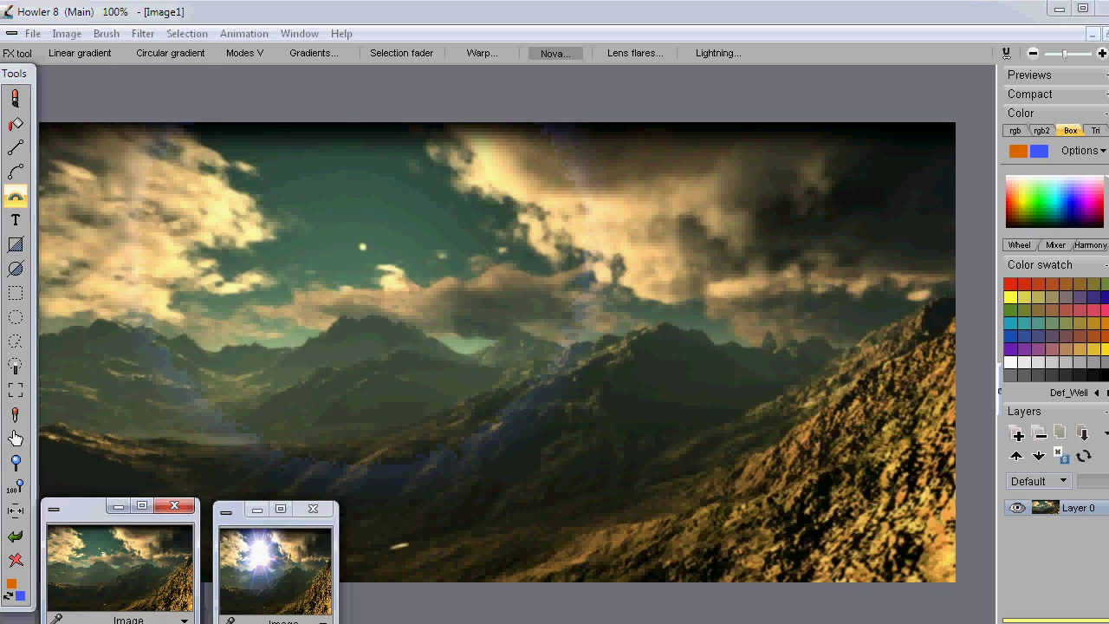
left_click(295, 557)
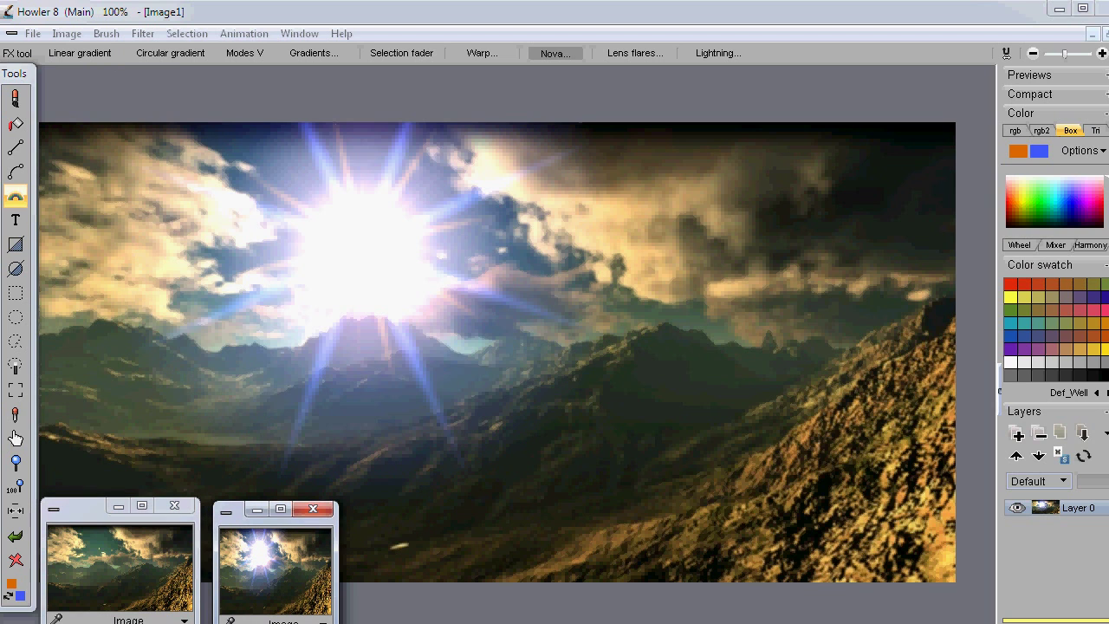
left_click(94, 565)
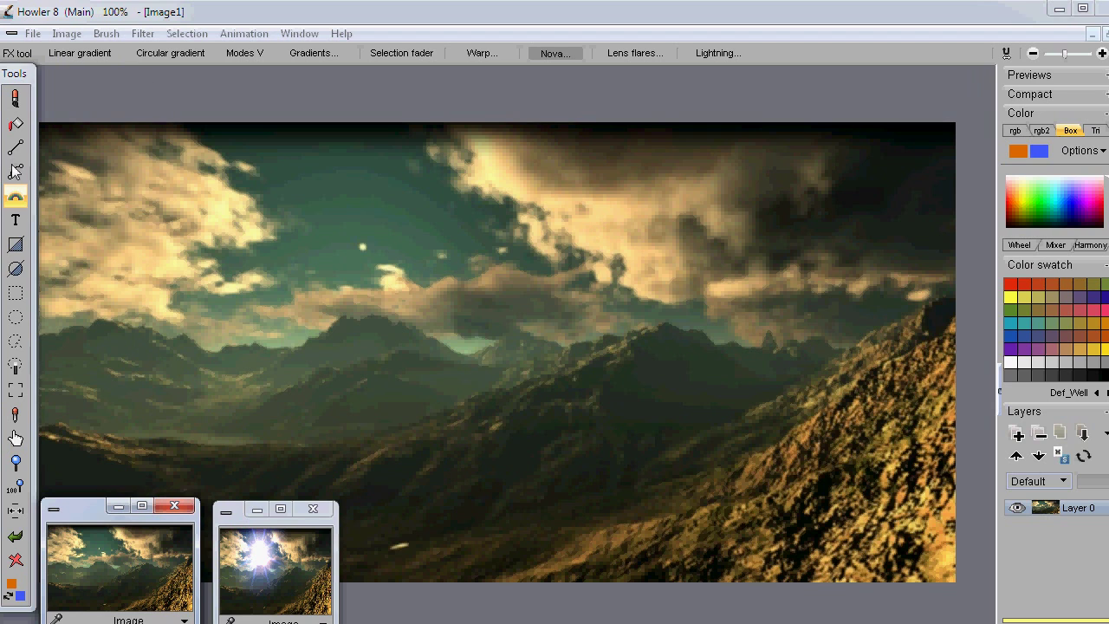
Activate the Lens flare tool, look over its presets and flare elements, and move its options window clear of the bright dot.
left_click(18, 198)
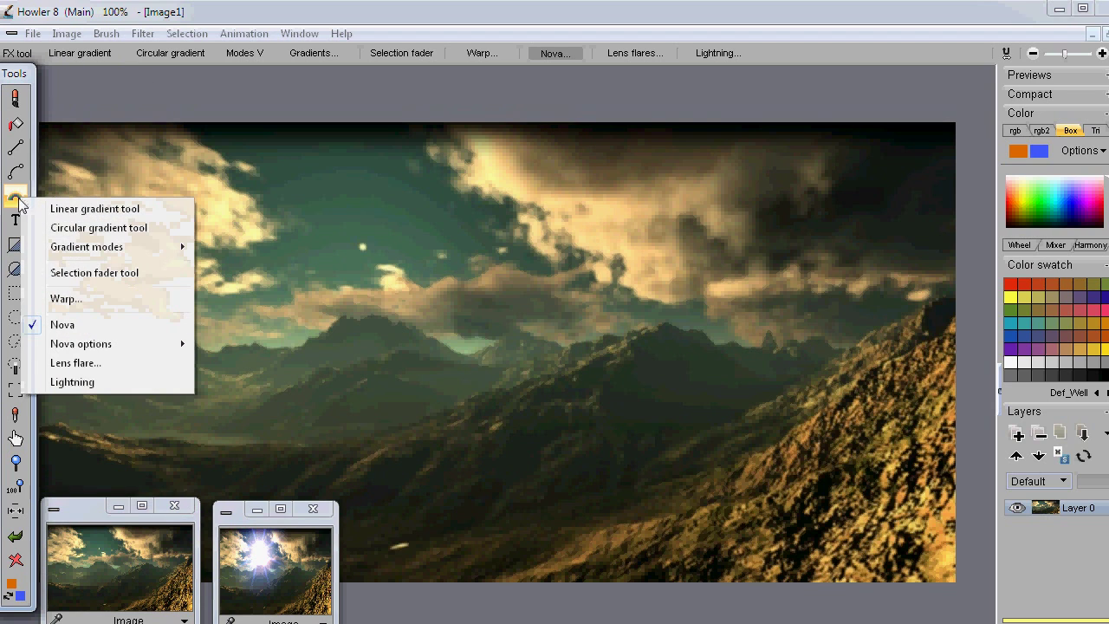
left_click(73, 364)
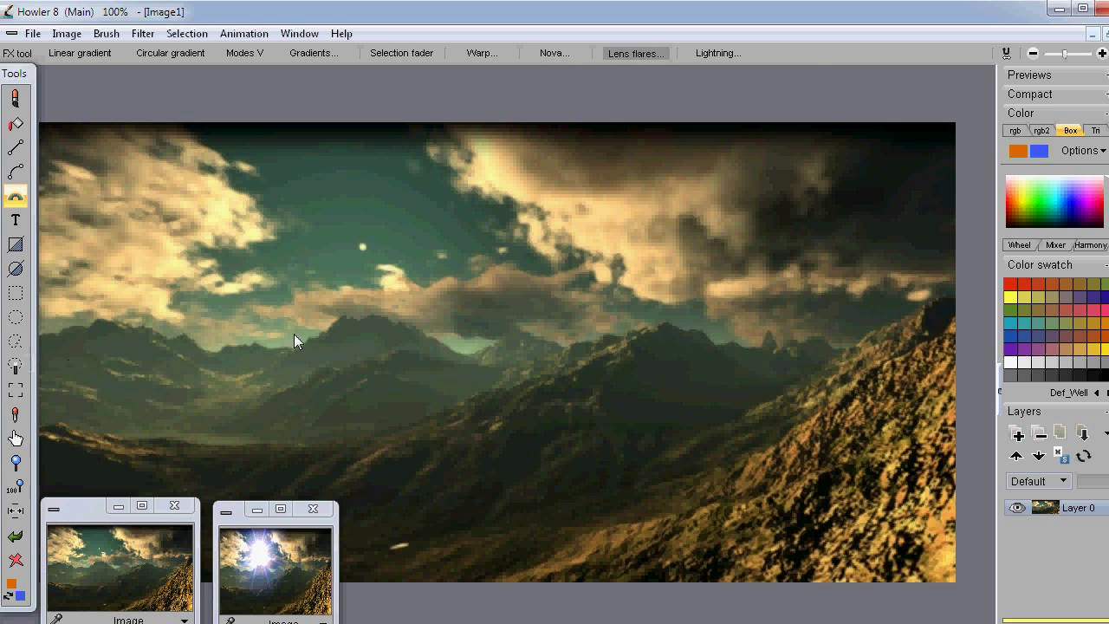
left_click_drag(388, 75, 169, 82)
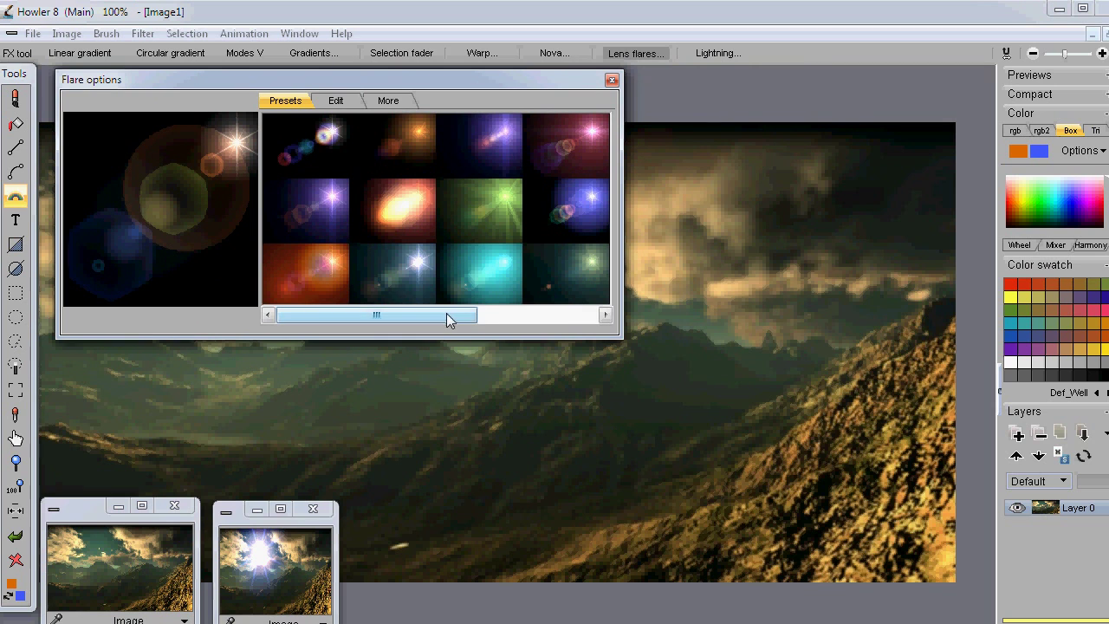
left_click_drag(446, 313, 507, 305)
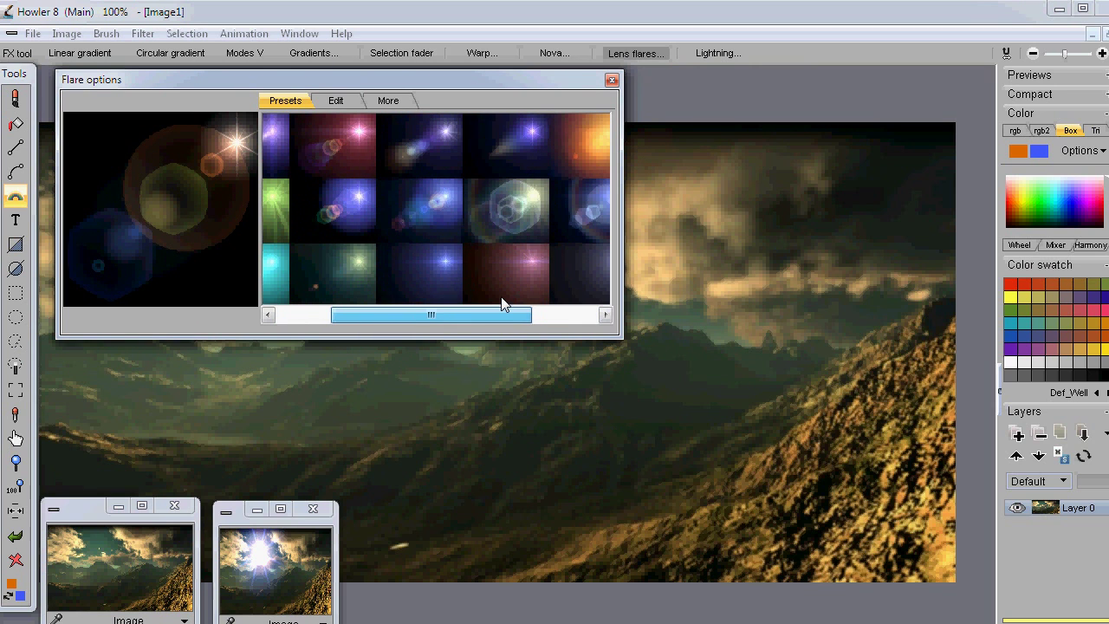
left_click_drag(206, 83, 669, 358)
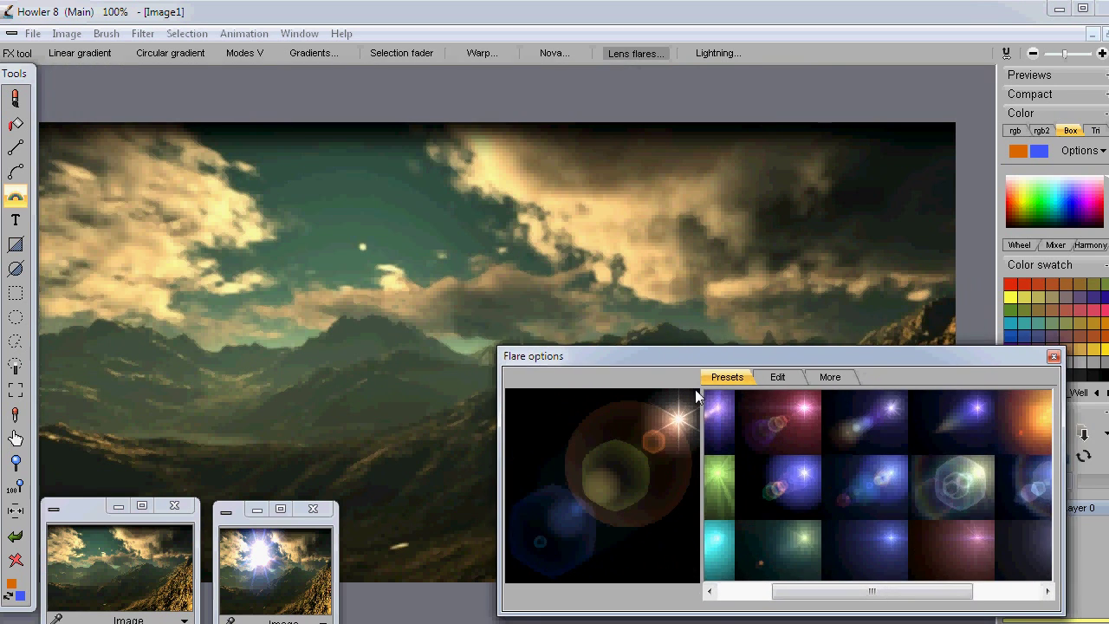
left_click(779, 377)
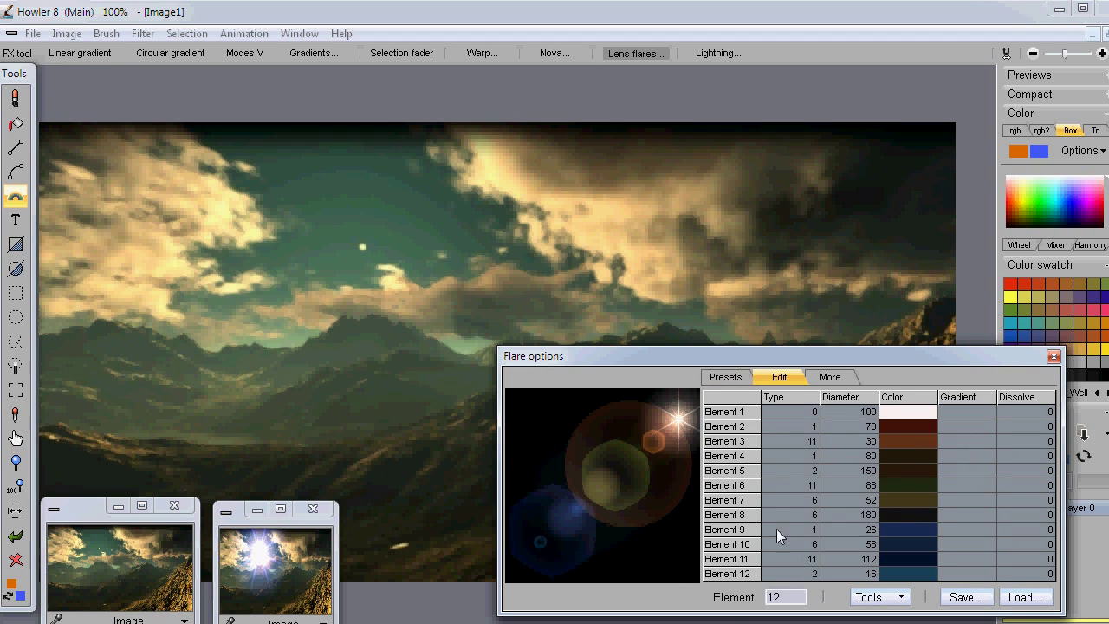
left_click(738, 378)
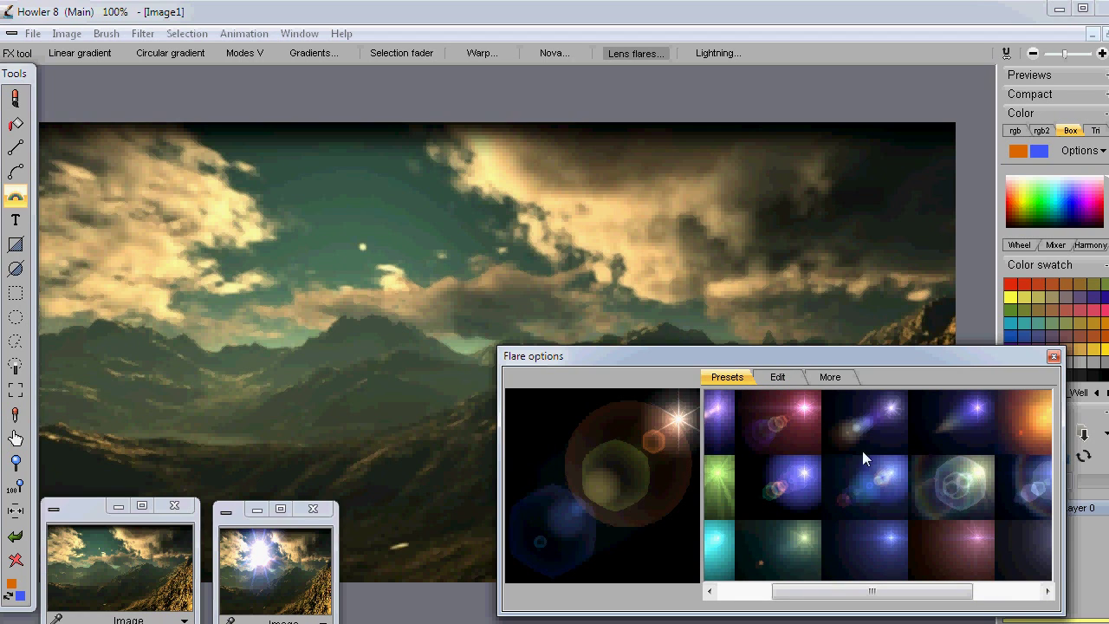
Preview the faint blue, dim green, pale hexagonal and orange glow lens flare presets.
left_click(891, 543)
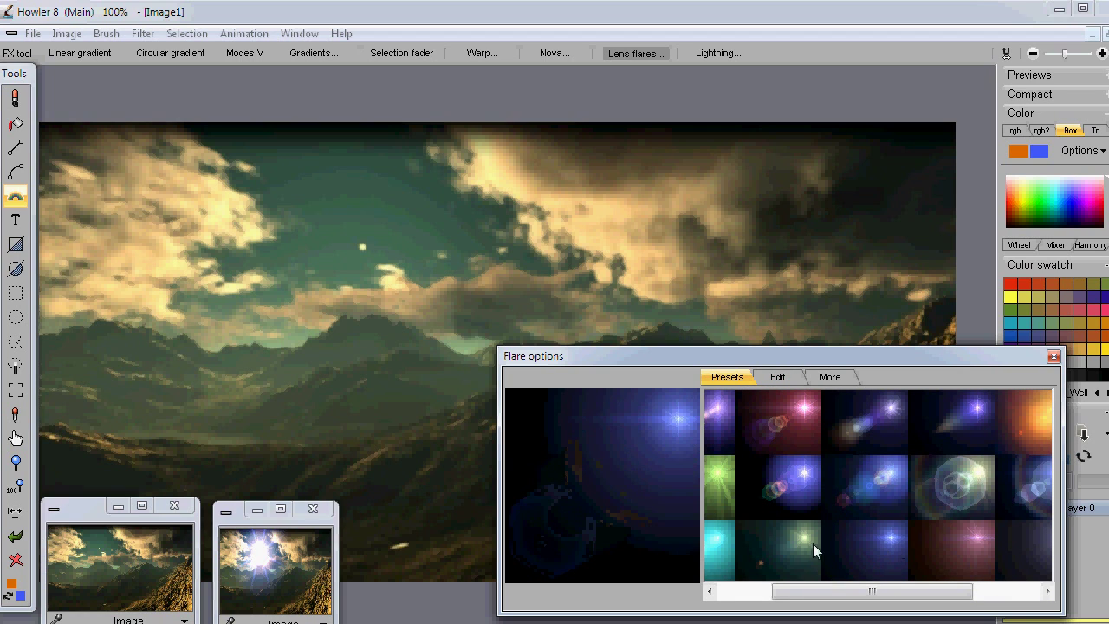
left_click(801, 537)
left_click(951, 491)
left_click(1023, 416)
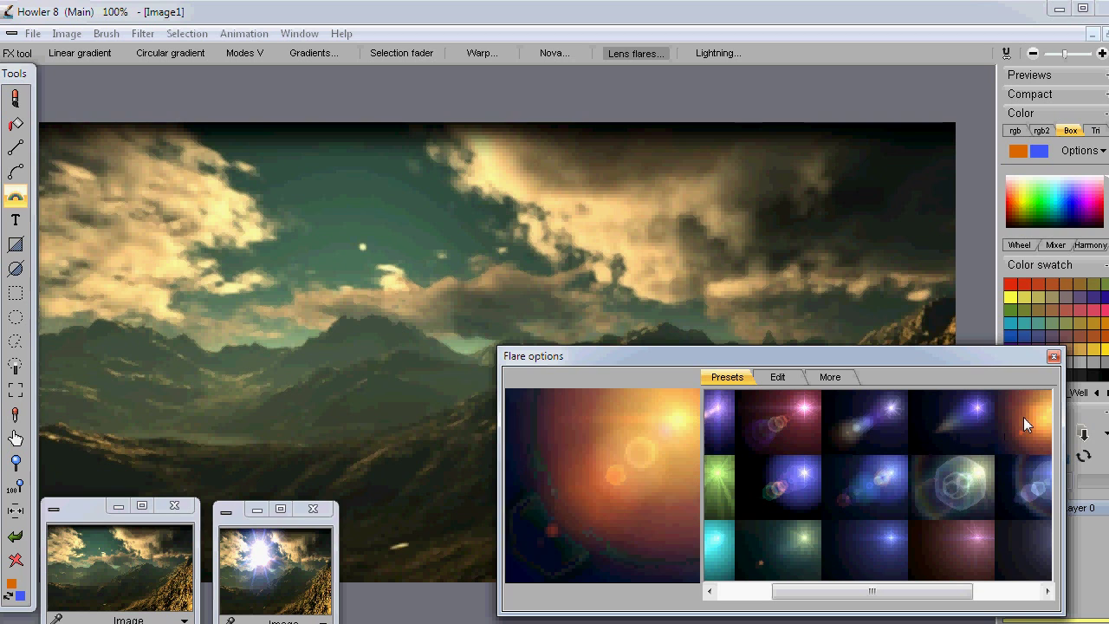
Draw the blue lens flare preset with hexagon ghosts outward from the bright dot in the sky, and undo it.
left_click_drag(959, 591, 1002, 596)
left_click(846, 482)
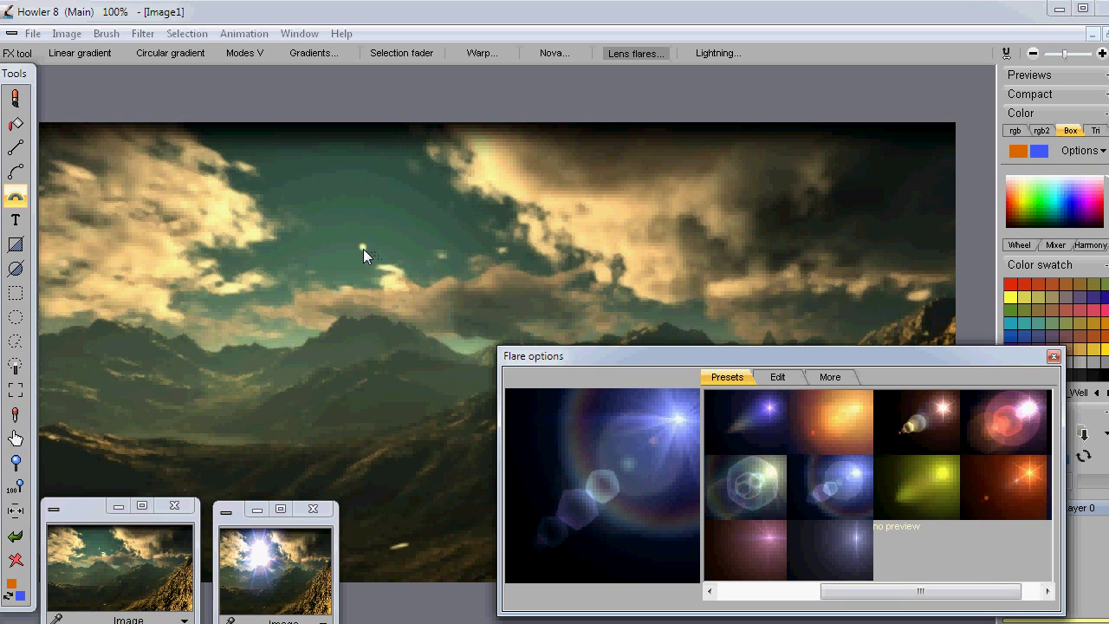
left_click_drag(363, 247, 426, 238)
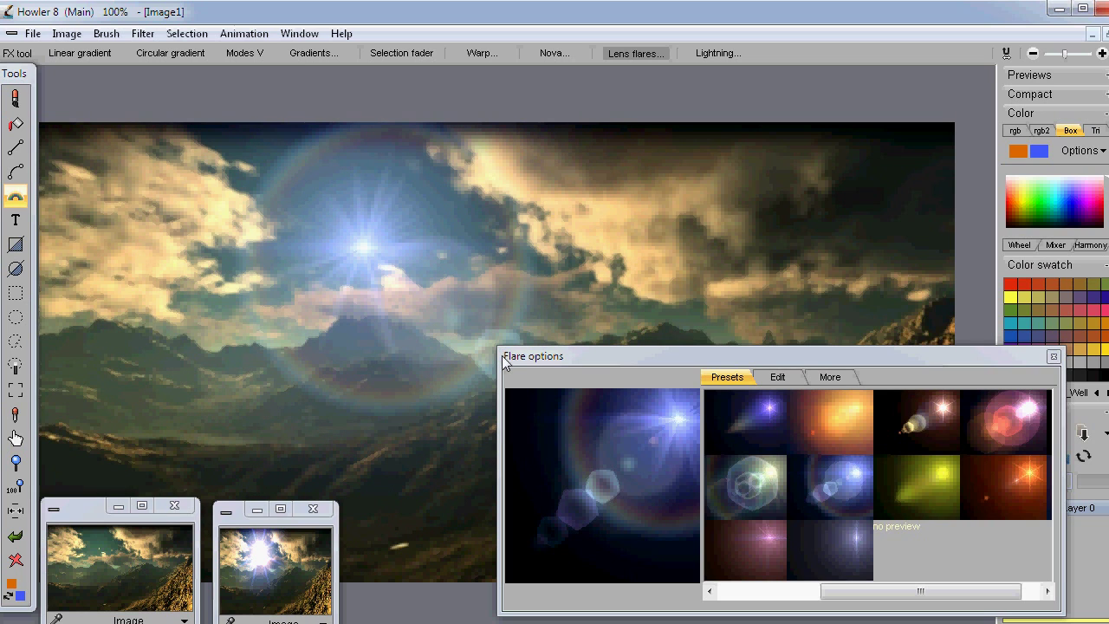
key("ctrl+z")
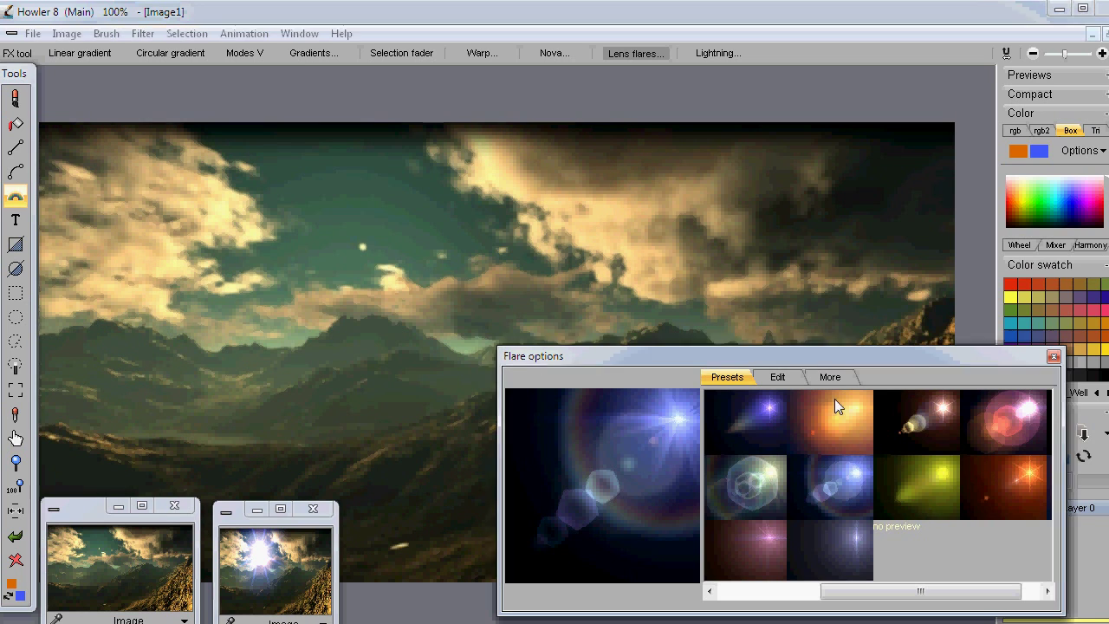
Draw a large orange glow lens flare on the bright dot, replacing a smaller trial, and uncover more of the landscape.
left_click(835, 406)
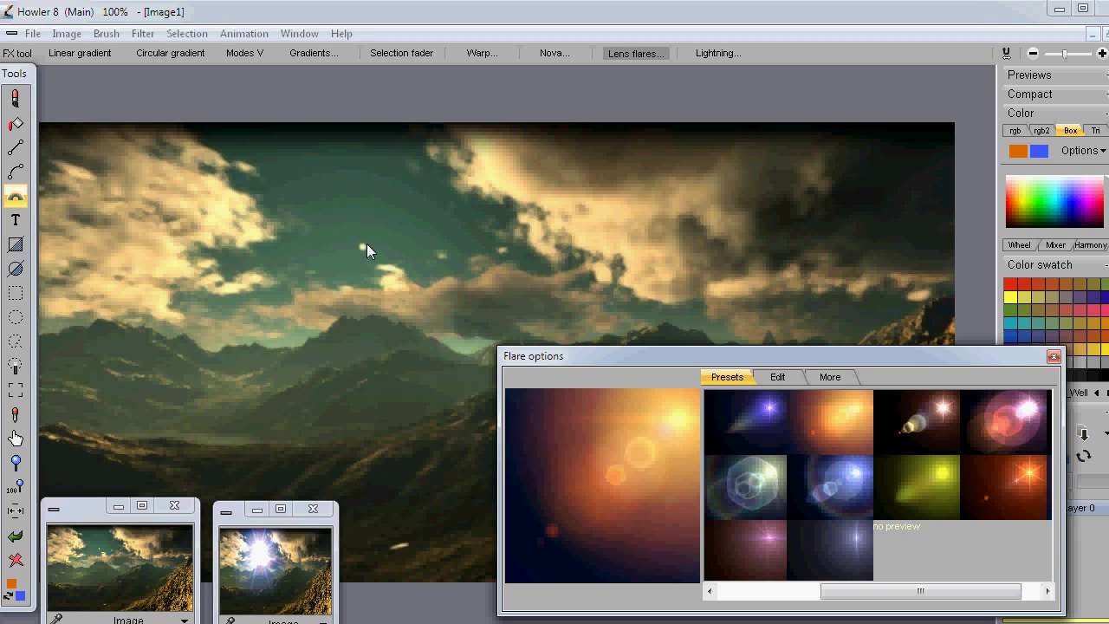
left_click(365, 245)
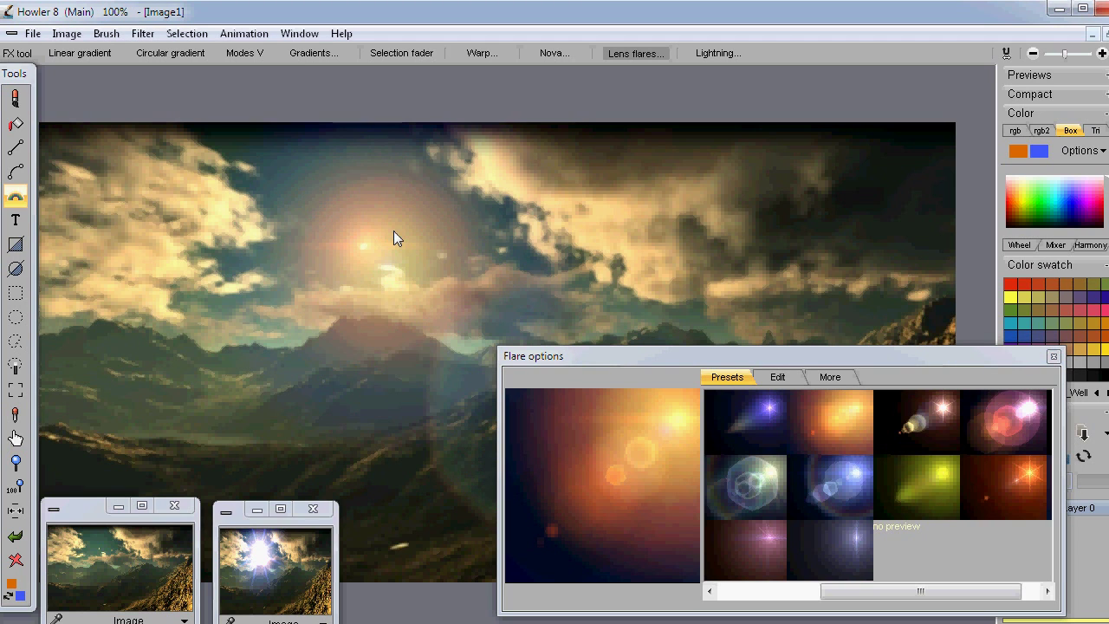
key("ctrl+z")
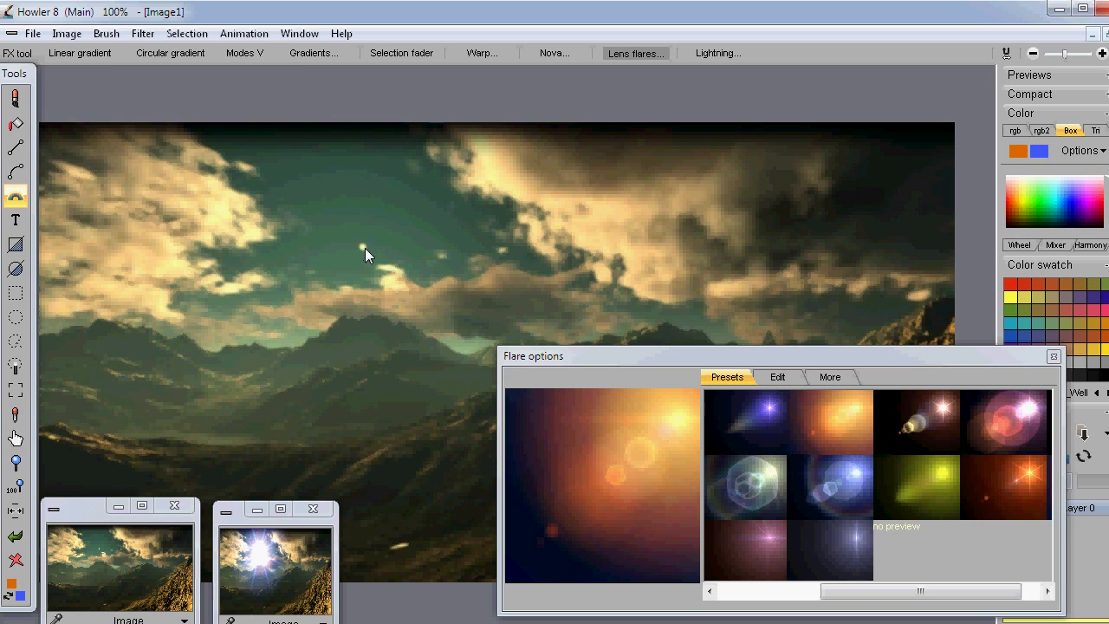
left_click_drag(365, 248, 424, 218)
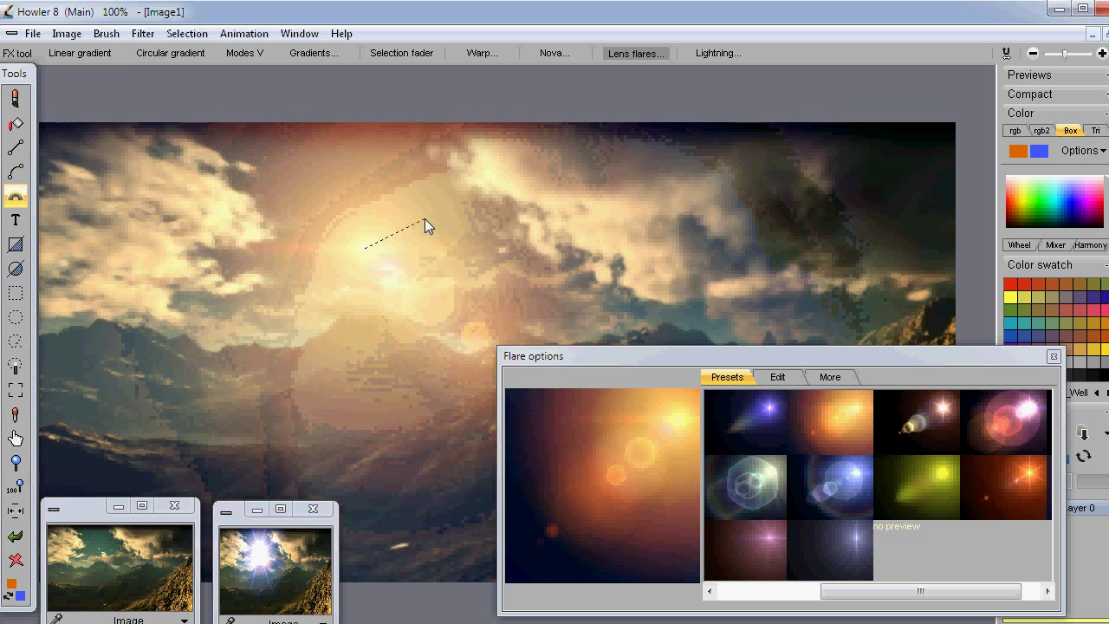
left_click_drag(589, 359, 616, 434)
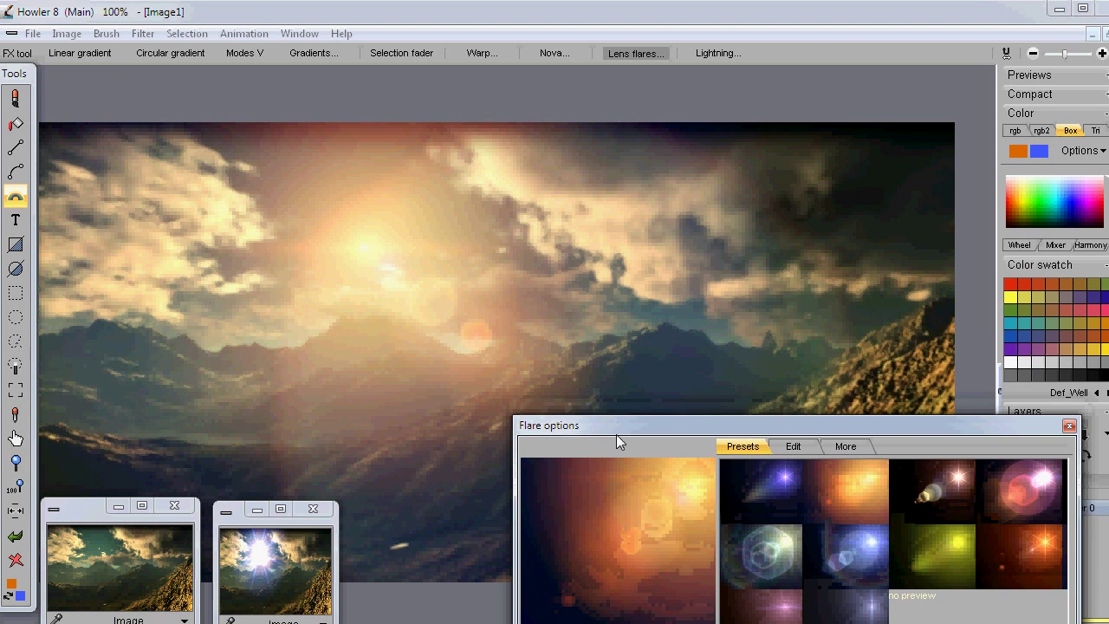
Store the image with the orange lens flare, enlarge its thumbnail, and place it beside the stored nova image.
left_click(66, 33)
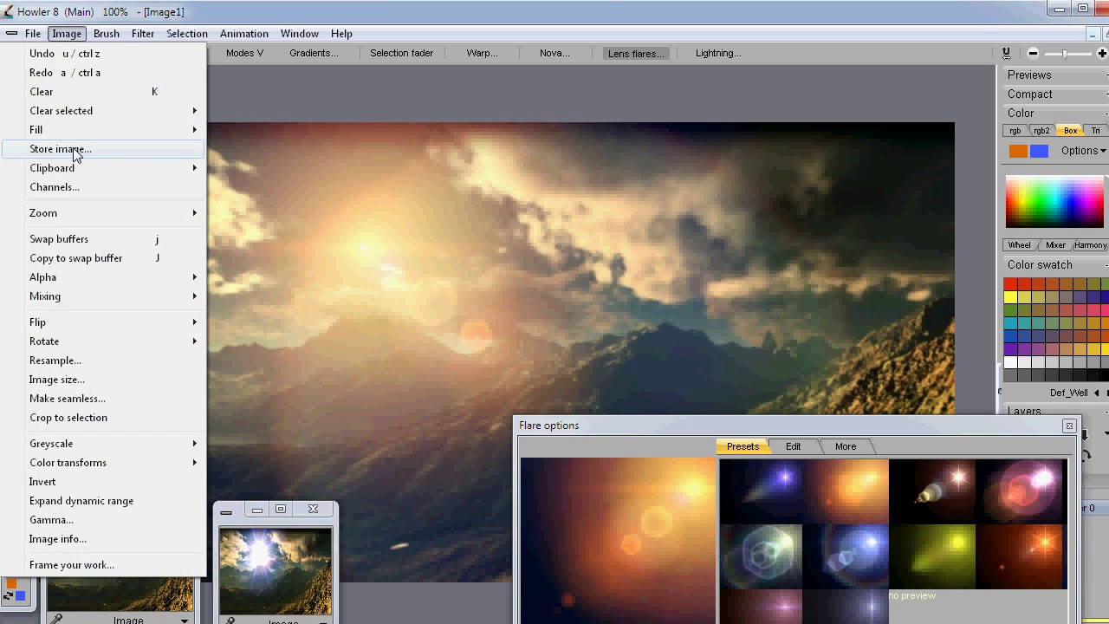
left_click(77, 152)
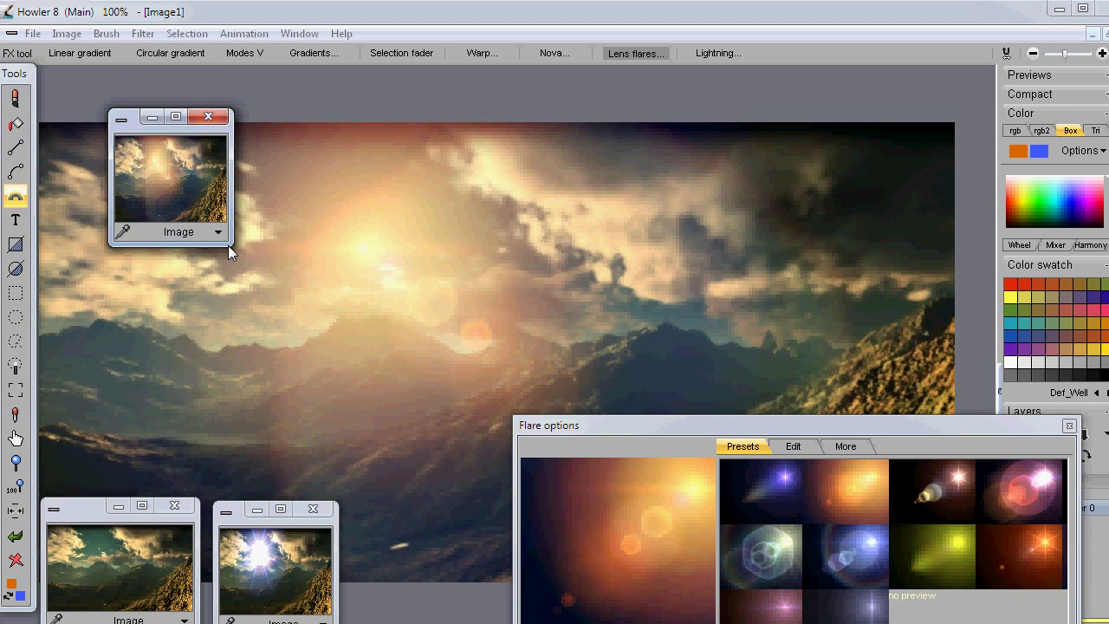
left_click_drag(227, 245, 314, 267)
left_click_drag(185, 123, 437, 507)
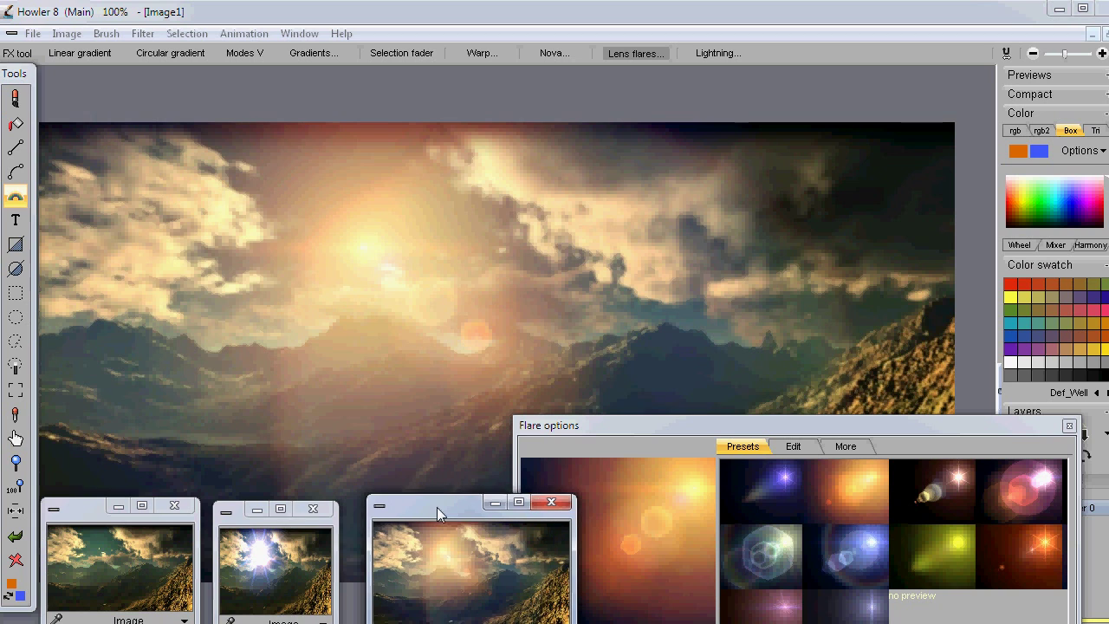
Compare the stored original, nova and lens flare images on the canvas, ending with the orange lens flare version.
left_click(111, 579)
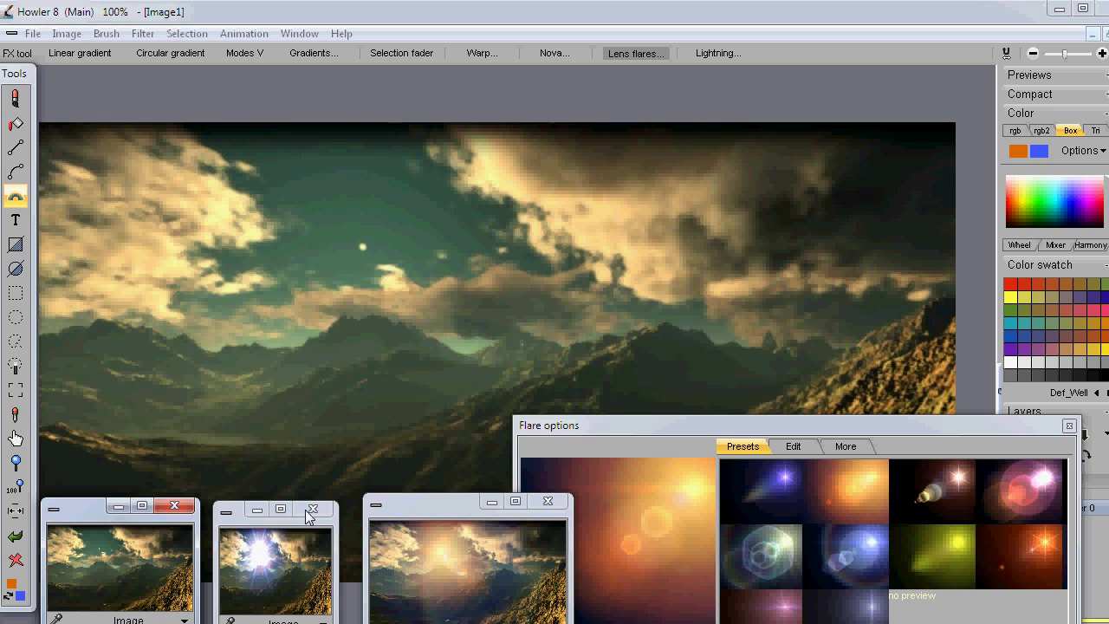
left_click(279, 571)
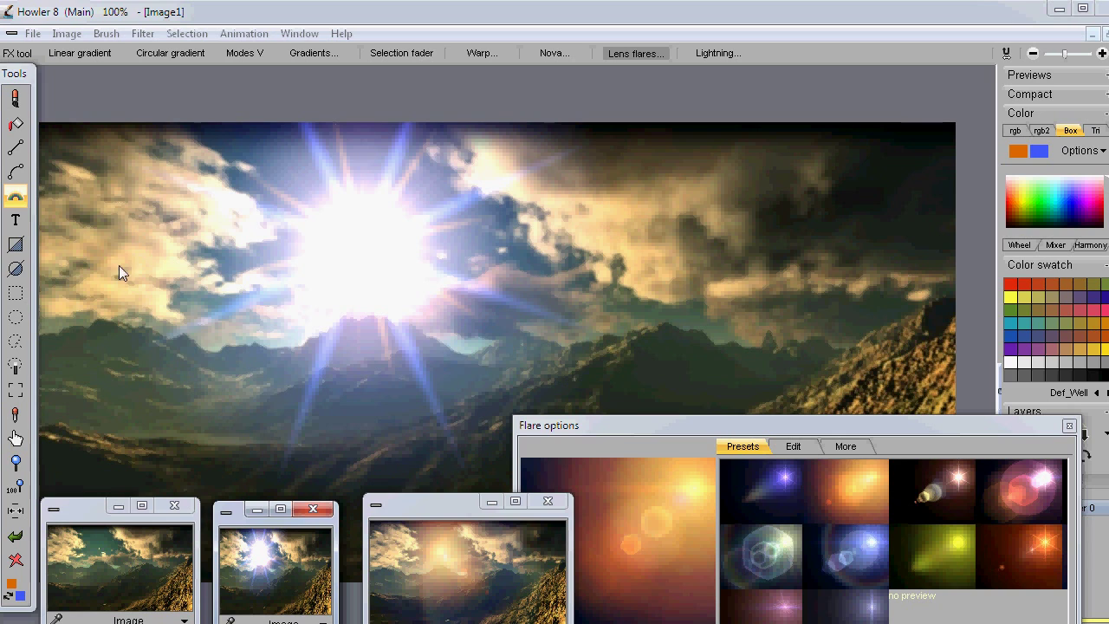
left_click(15, 198)
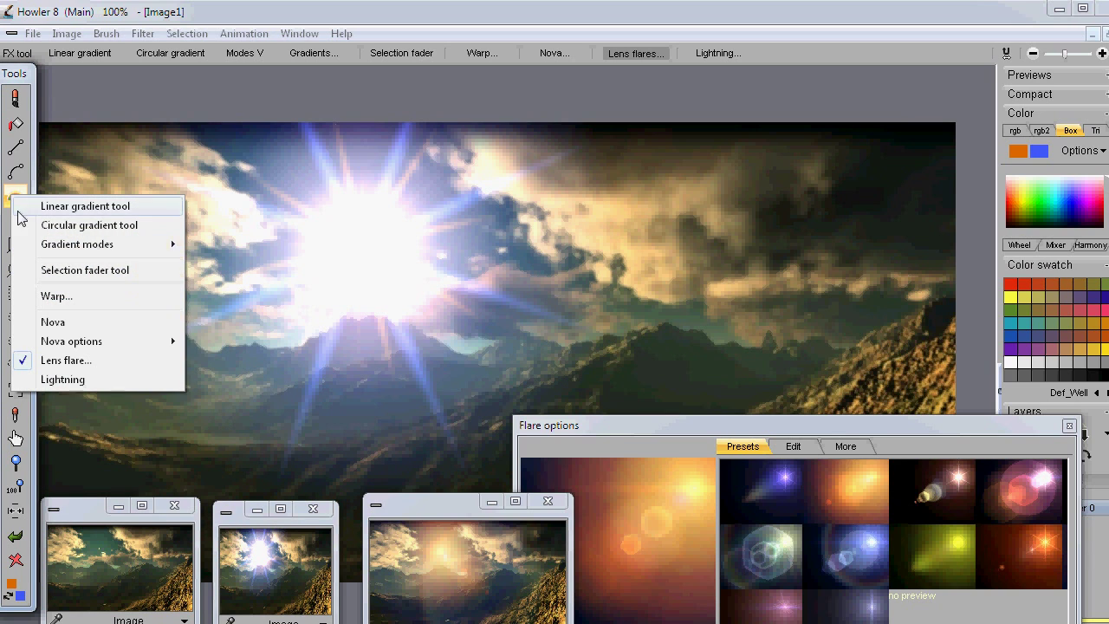
mouse_move(80, 346)
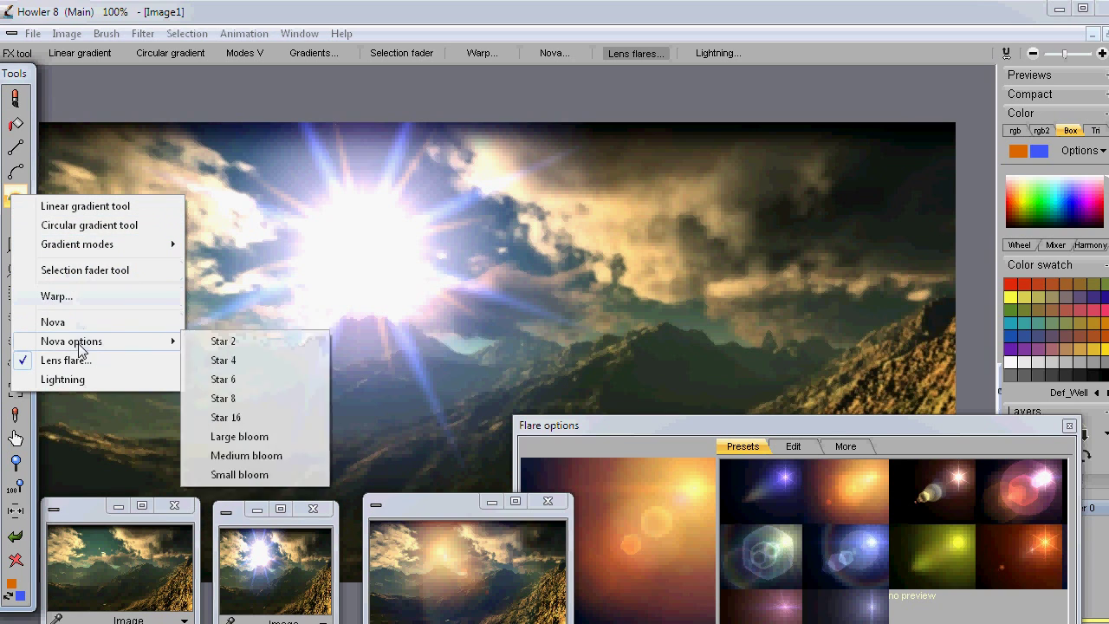
left_click(383, 14)
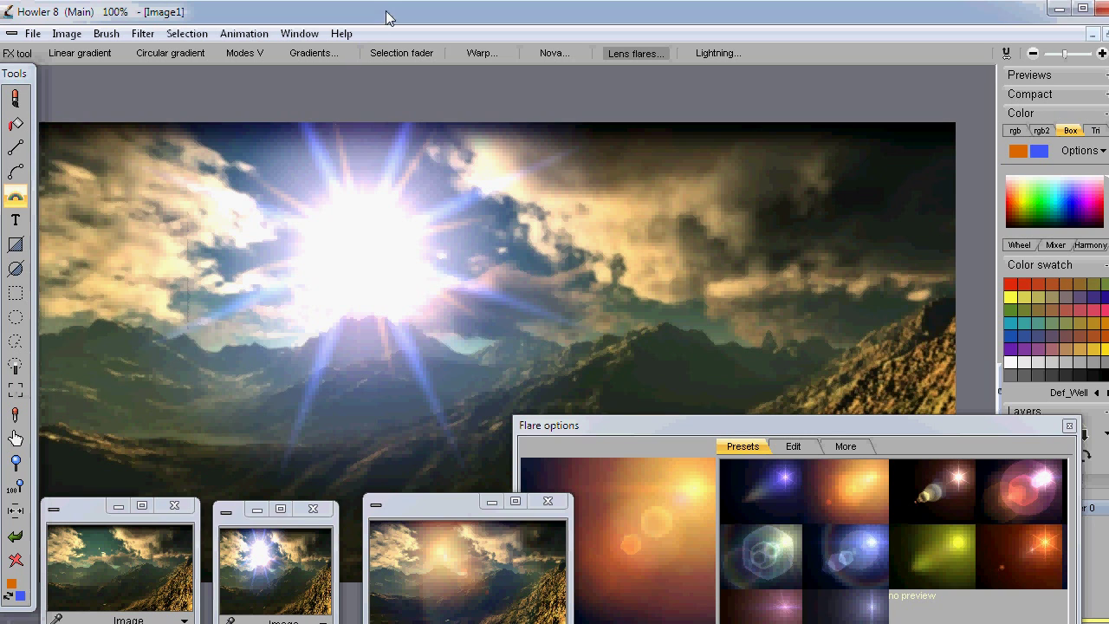
left_click(435, 576)
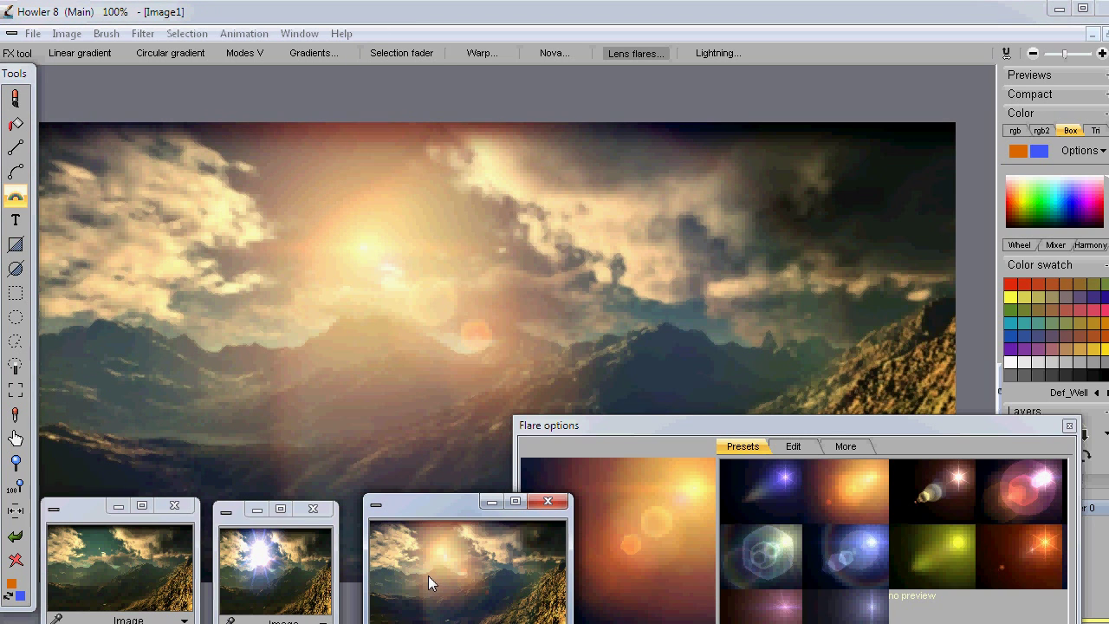
left_click(15, 198)
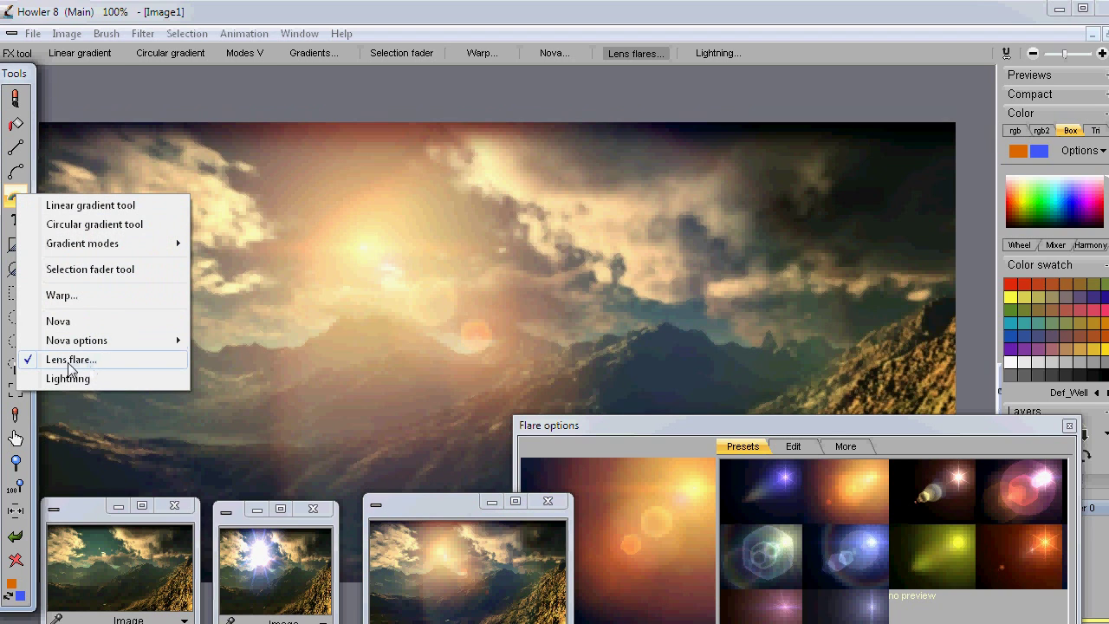
left_click(364, 5)
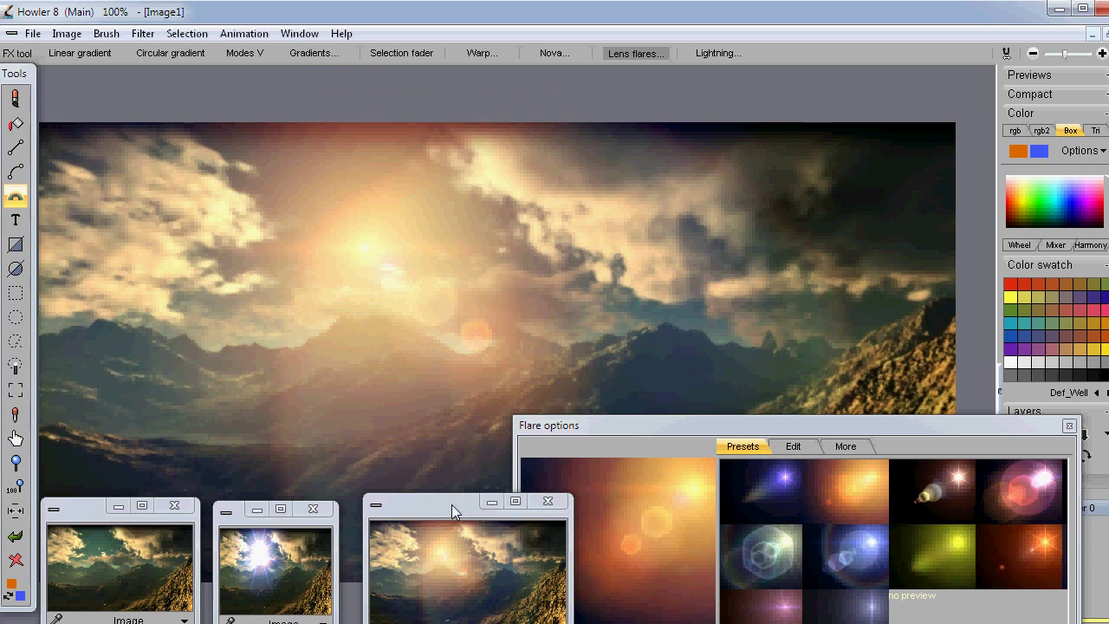
Narrow the lens flare thumbnail right beside the nova thumbnail, and restore the original landscape on the canvas.
left_click_drag(446, 503, 414, 511)
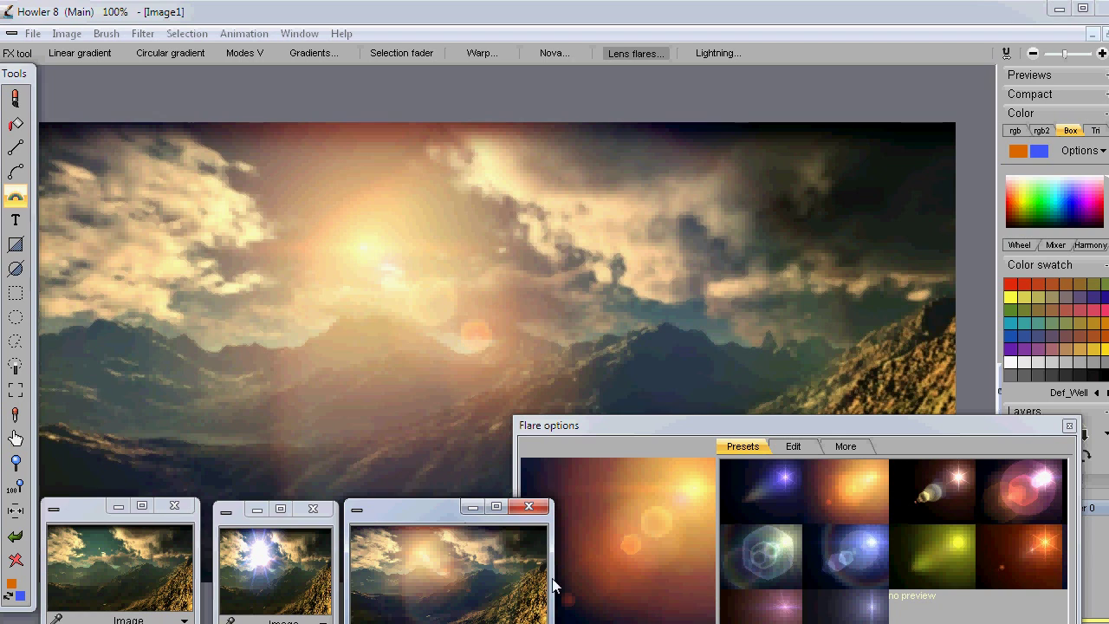
left_click_drag(553, 567, 501, 568)
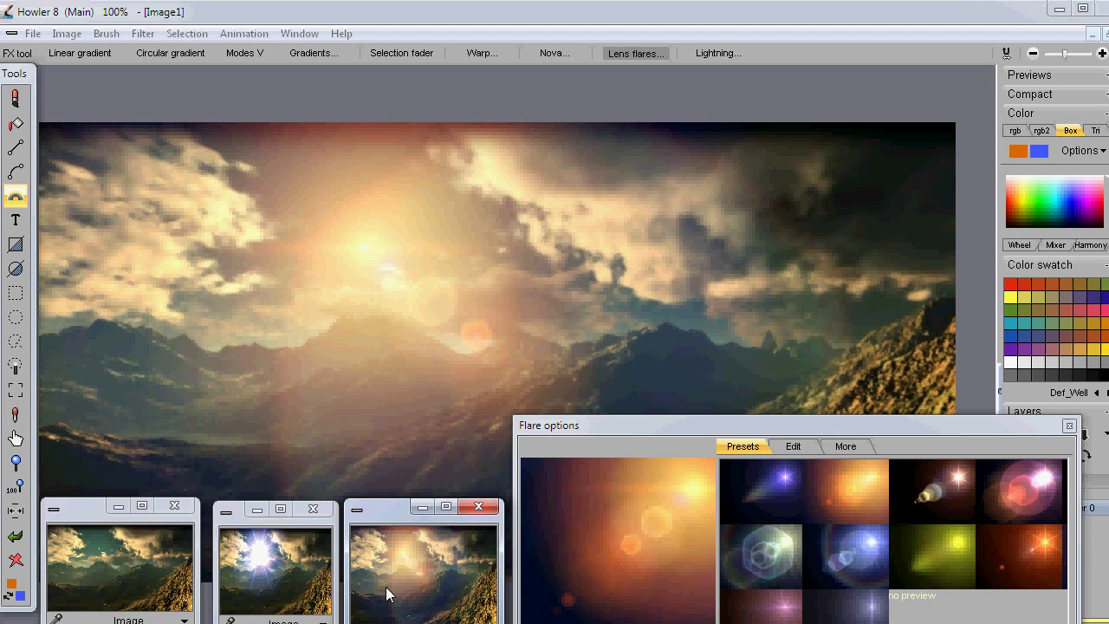
left_click(127, 572)
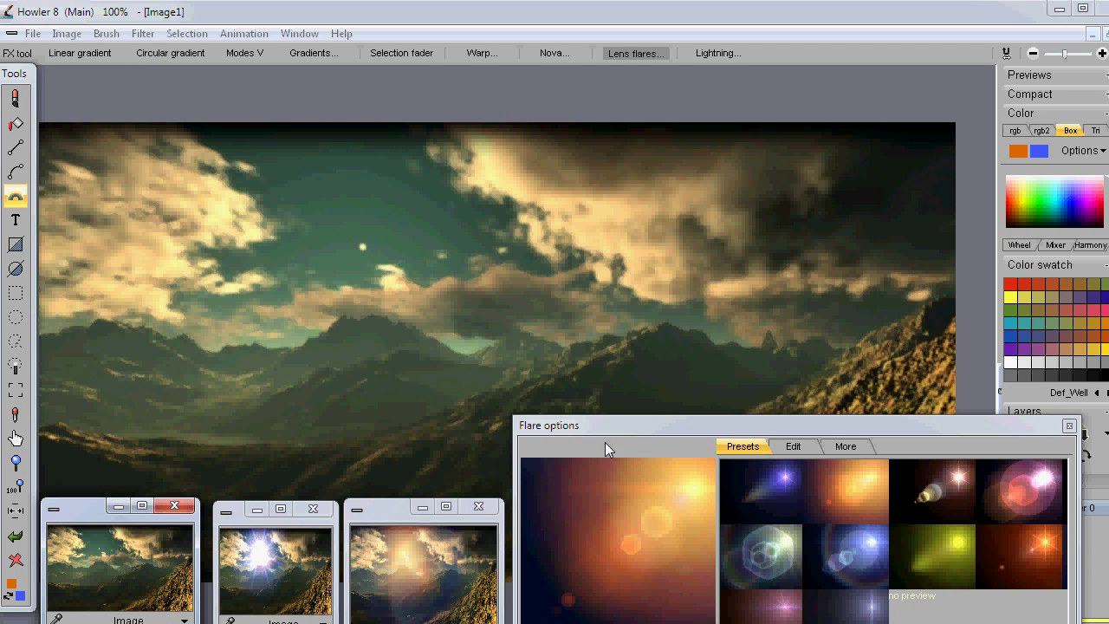
left_click(239, 33)
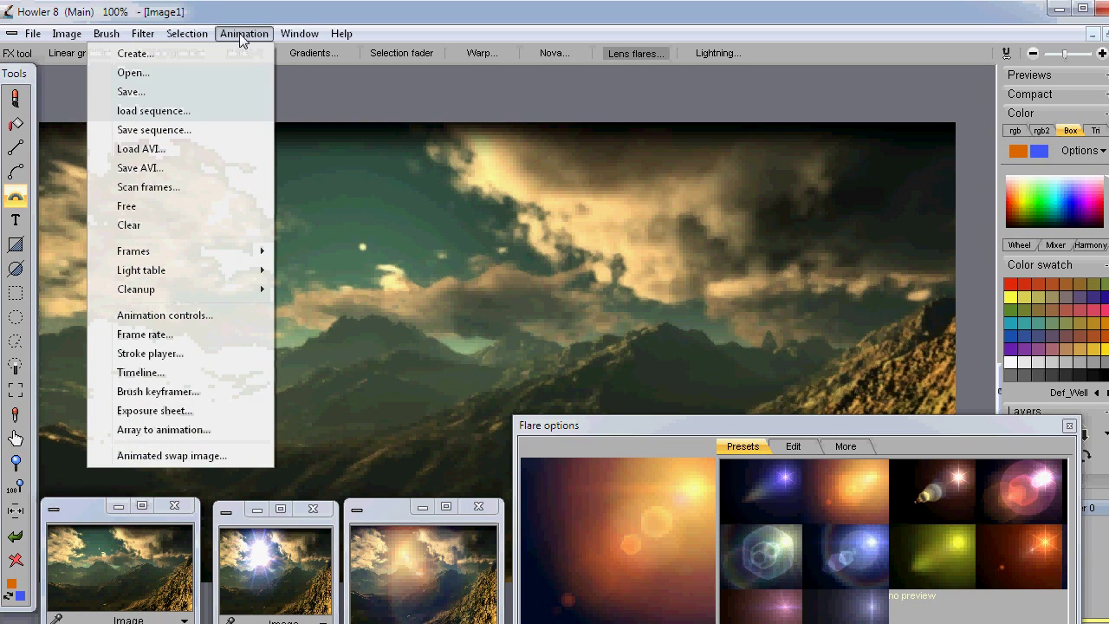
left_click(241, 33)
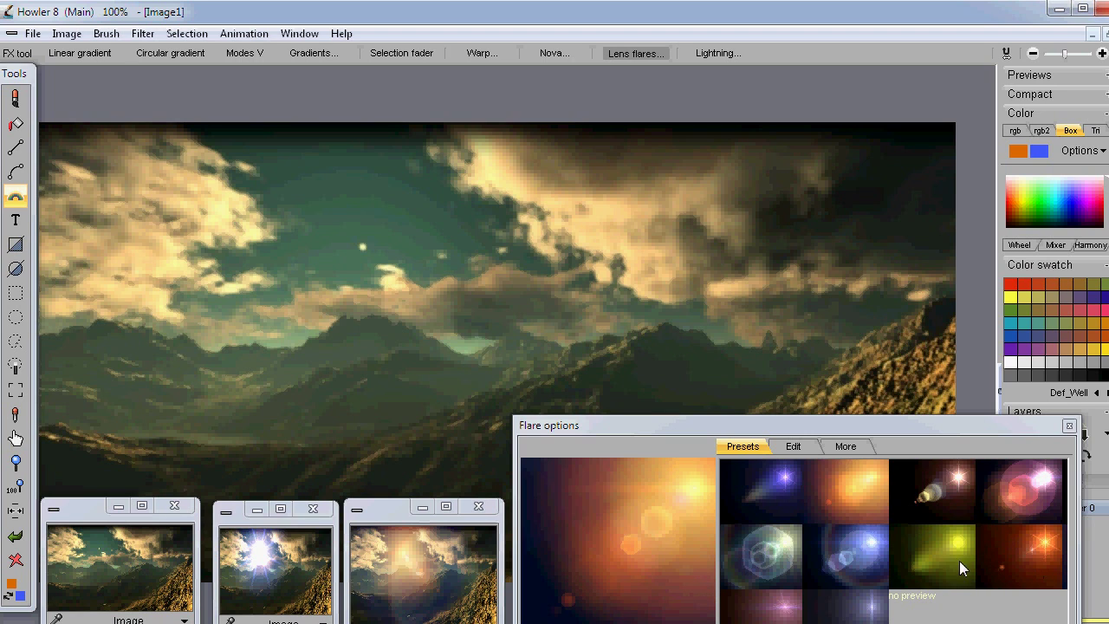
Browse the lens flare presets, trying green and orange ones, and choose the violet-blue flare with the reddish streak.
left_click(770, 616)
left_click_drag(978, 623, 862, 622)
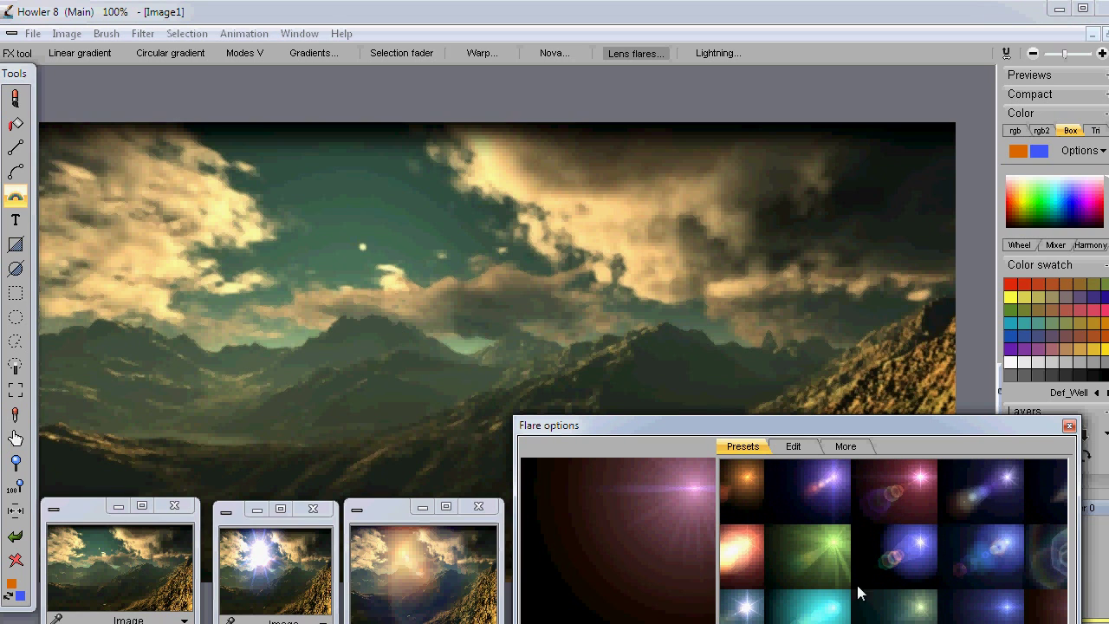
left_click(823, 545)
left_click_drag(819, 623, 773, 623)
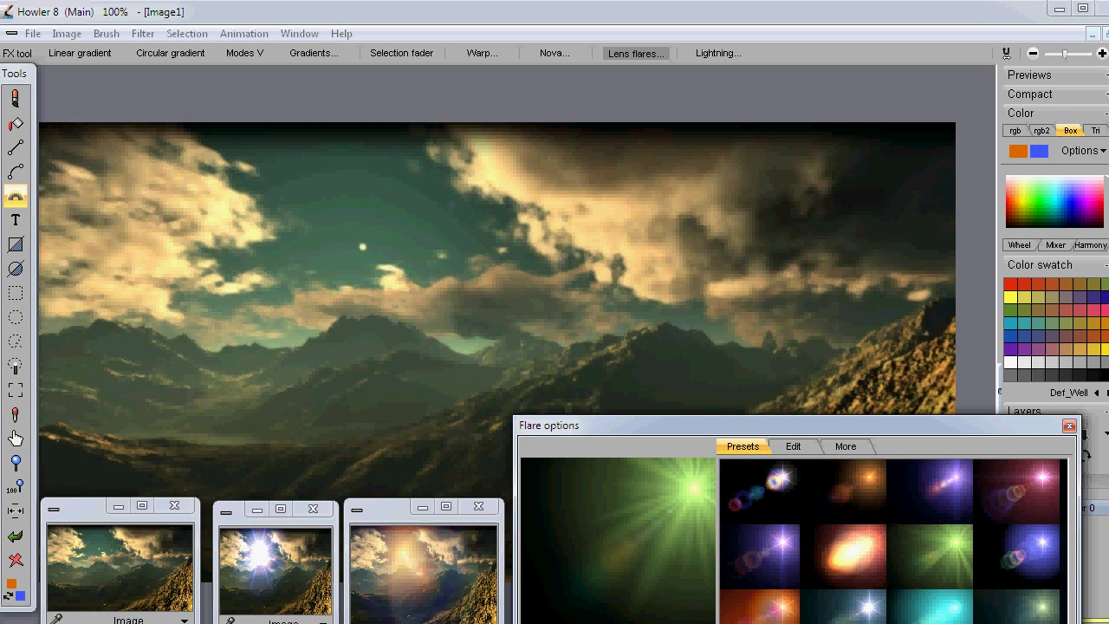
left_click(773, 618)
left_click(891, 544)
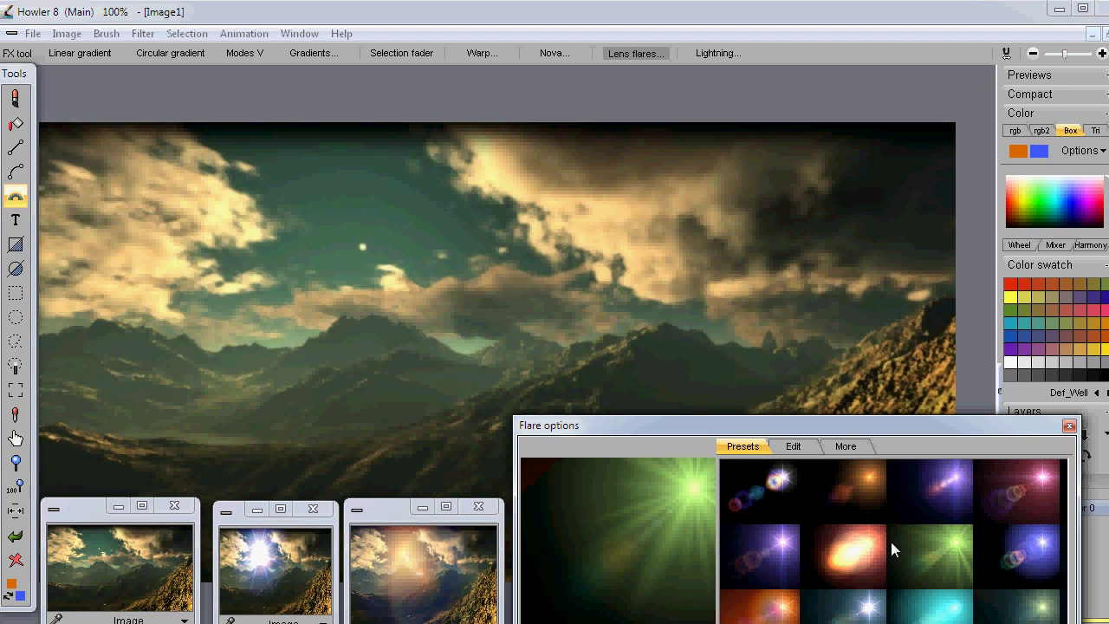
left_click(855, 544)
left_click(928, 541)
left_click(855, 484)
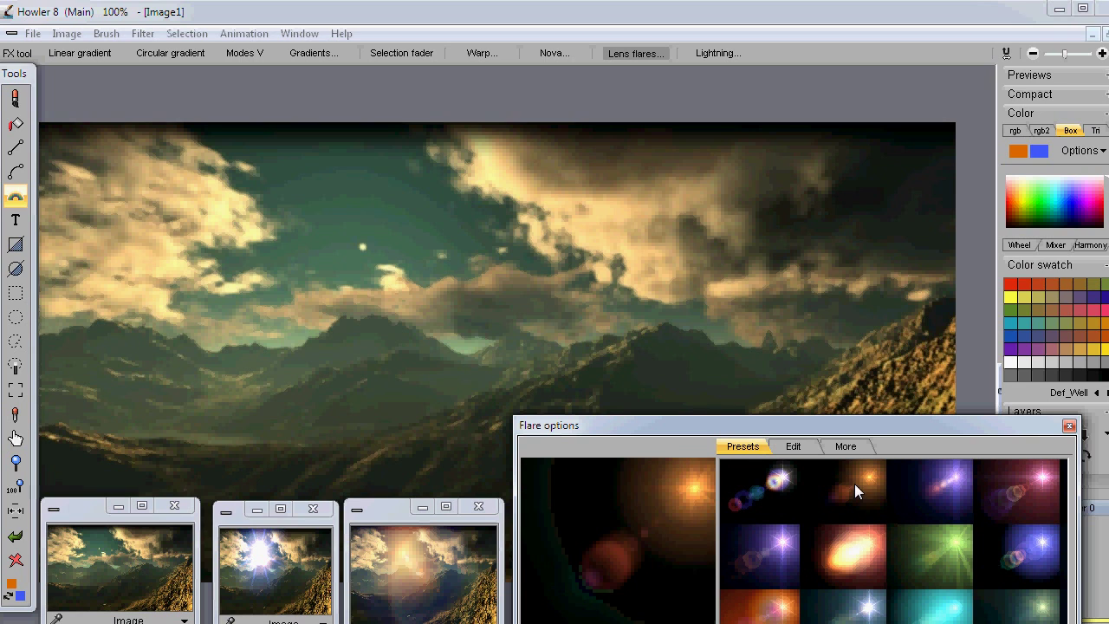
left_click(773, 616)
left_click(854, 488)
left_click(936, 479)
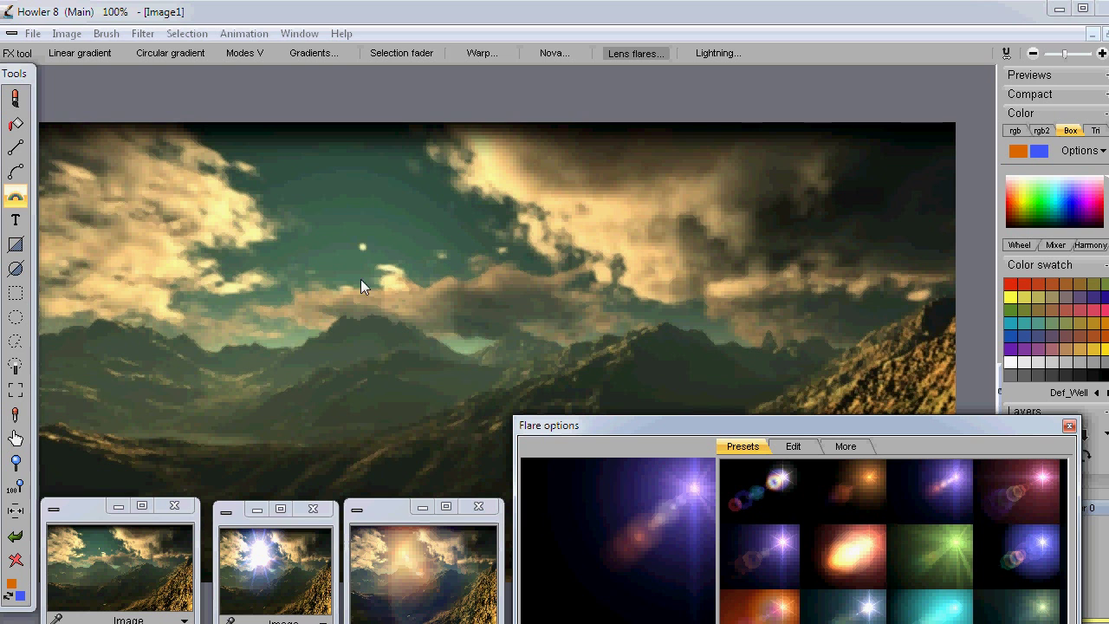
Draw a large violet-blue lens flare from the bright dot and move the flare options clear of the landscape.
left_click_drag(362, 247, 602, 309)
left_click_drag(804, 391, 563, 310)
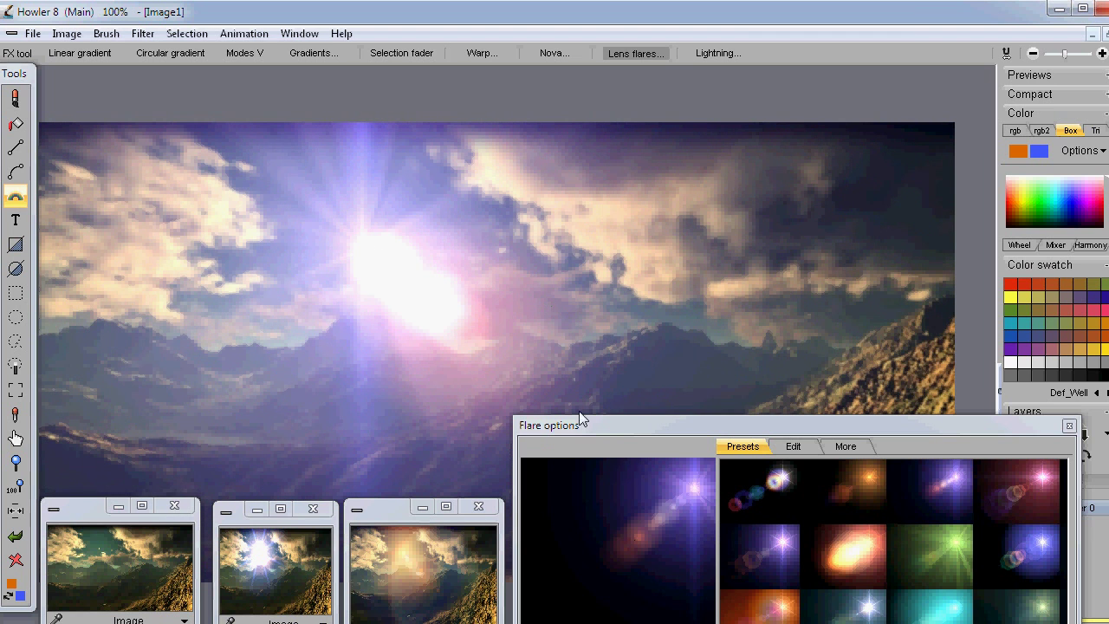
left_click_drag(602, 424, 865, 623)
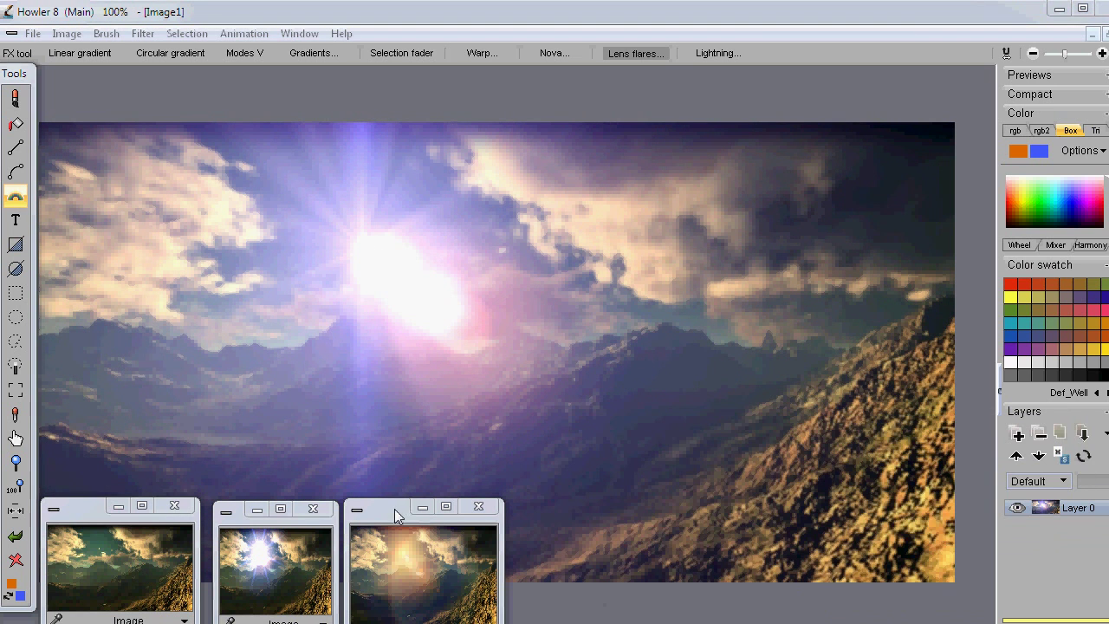
Store the image with the violet-blue lens flare and place its thumbnail beside the orange lens flare thumbnail.
left_click(66, 33)
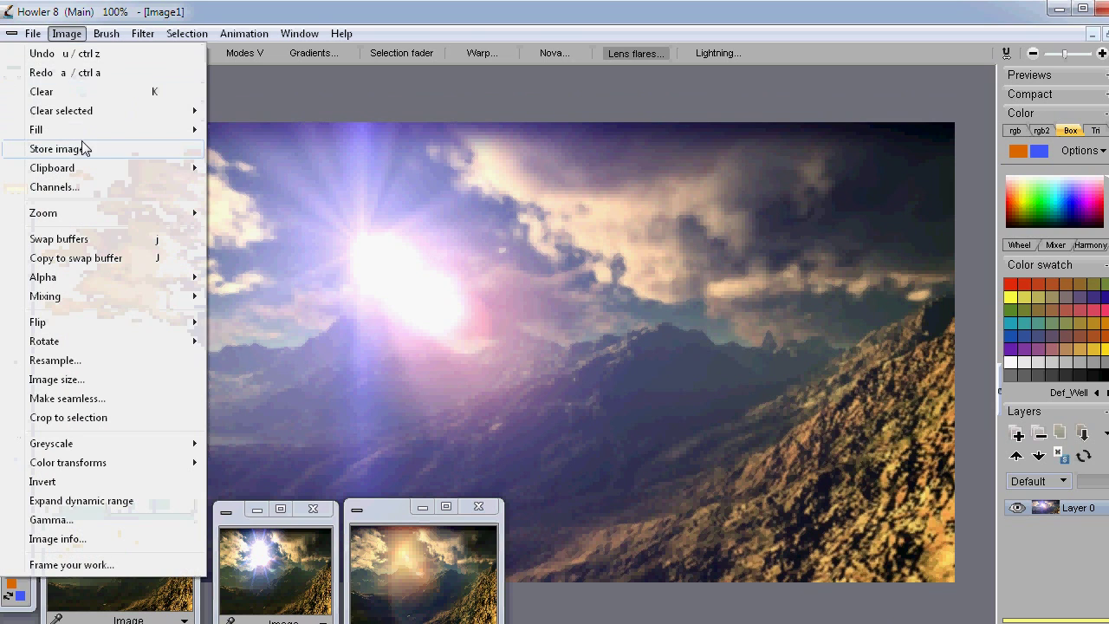
left_click(84, 147)
left_click_drag(154, 145, 549, 519)
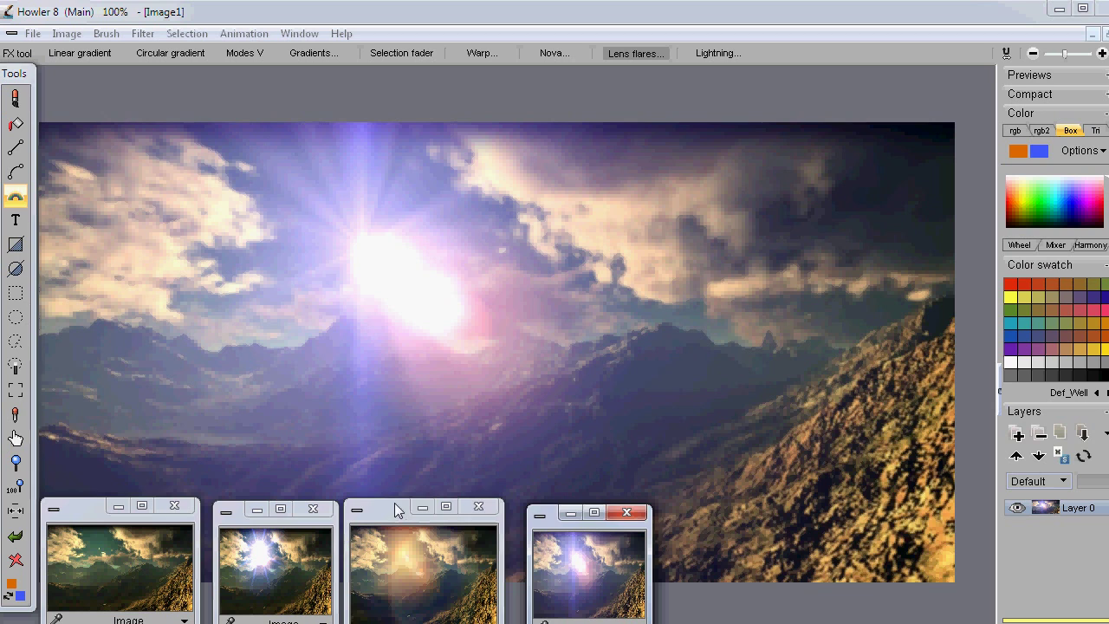
Compare the stored orange flare, violet-blue flare and nova images on the canvas, ending with the violet-blue flare version.
left_click_drag(394, 502, 396, 515)
left_click(441, 596)
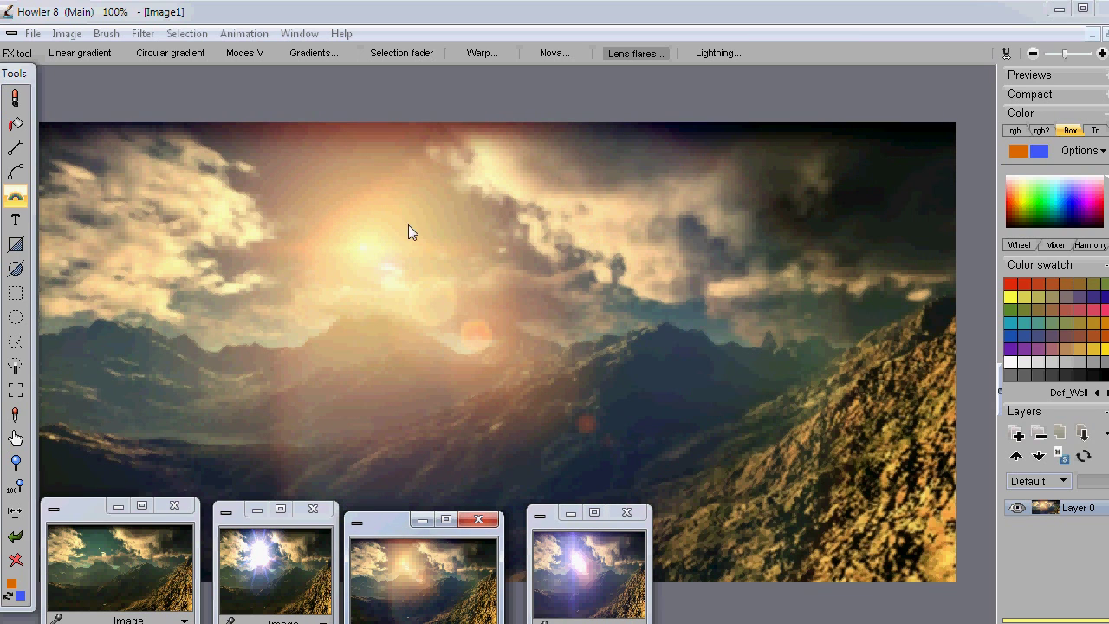
left_click(598, 571)
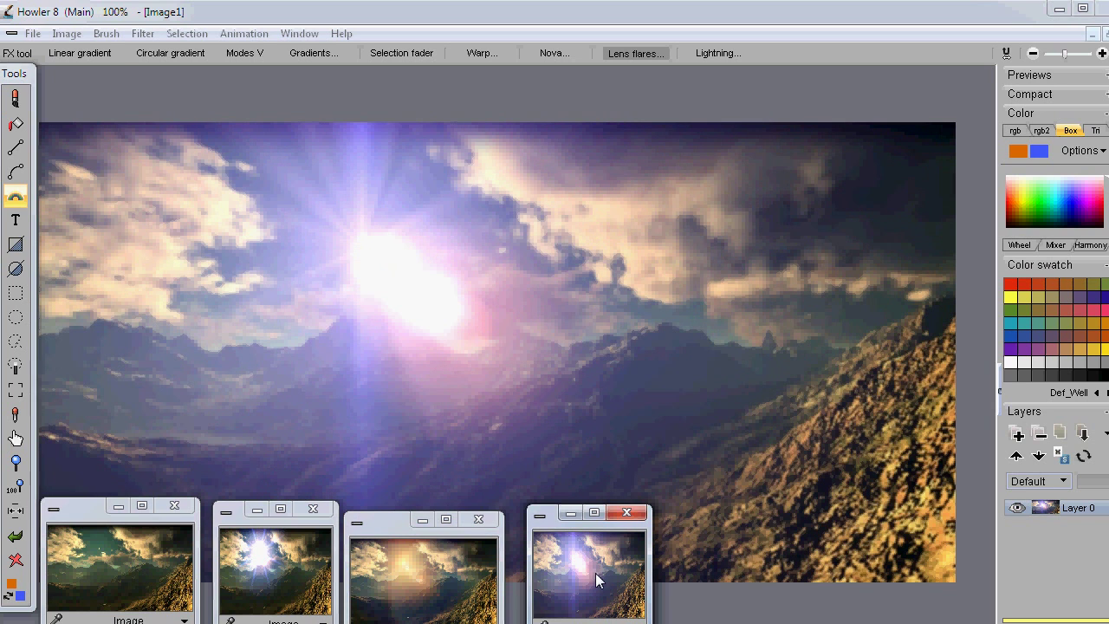
left_click(284, 572)
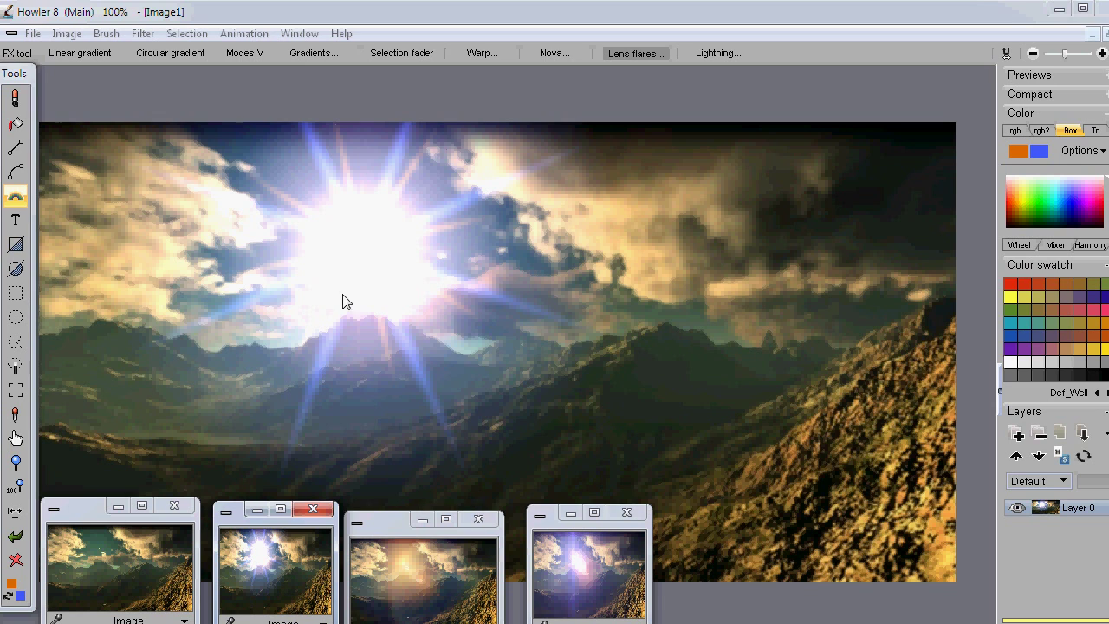
right_click(15, 199)
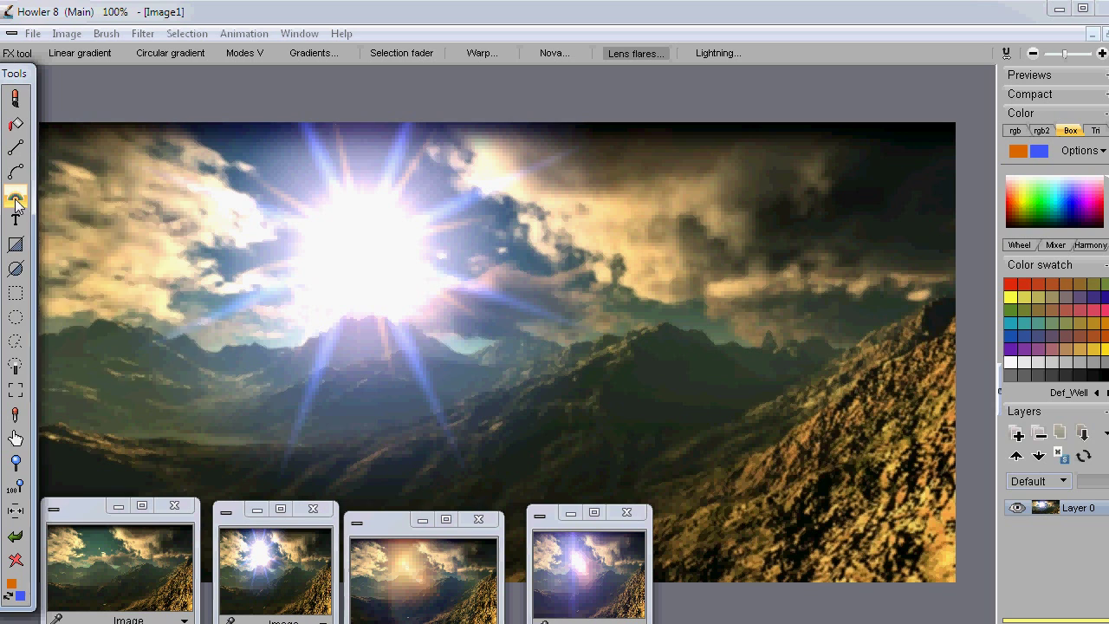
left_click(325, 5)
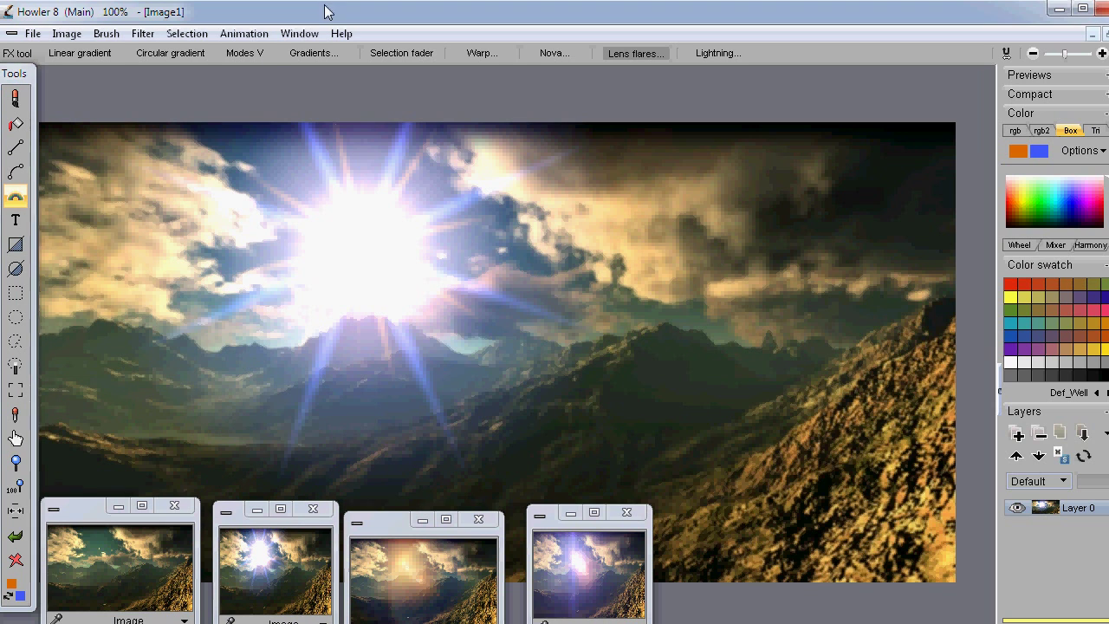
left_click(601, 563)
left_click(390, 569)
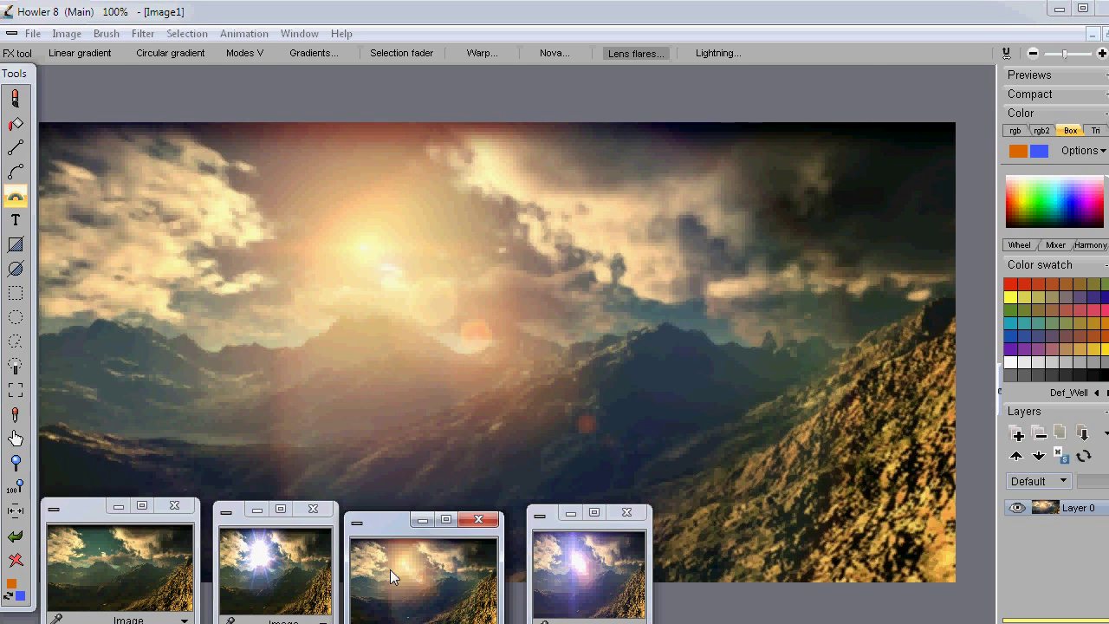
left_click(286, 568)
left_click(437, 580)
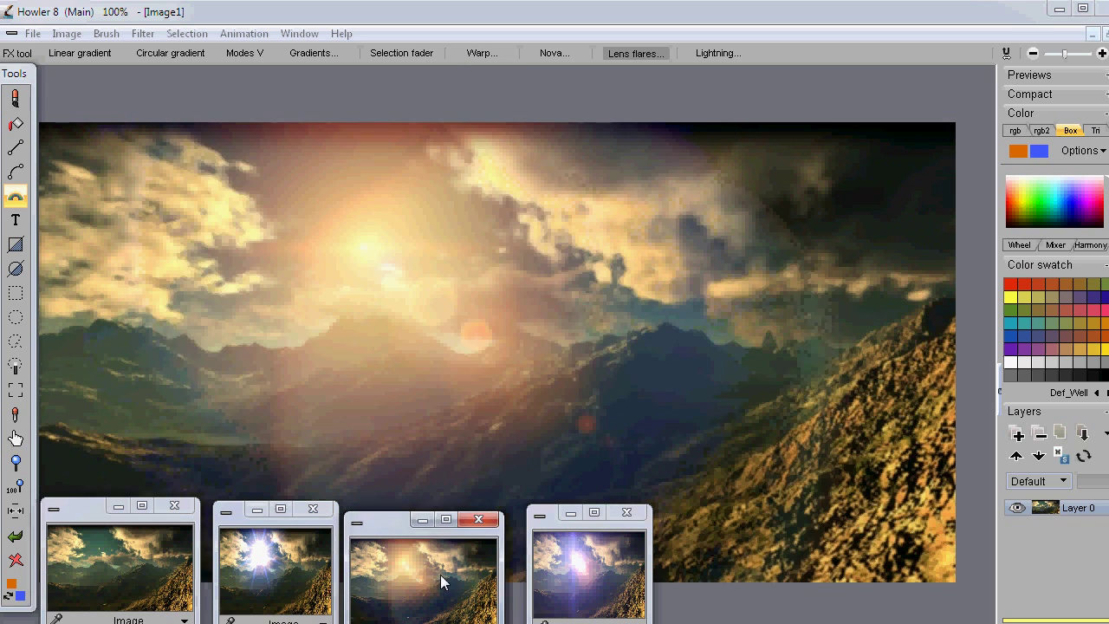
left_click(564, 566)
Bring back the flare options with the green rayed preset, keep the landscape uncovered, and add that flare over the violet-blue one.
left_click(1083, 618)
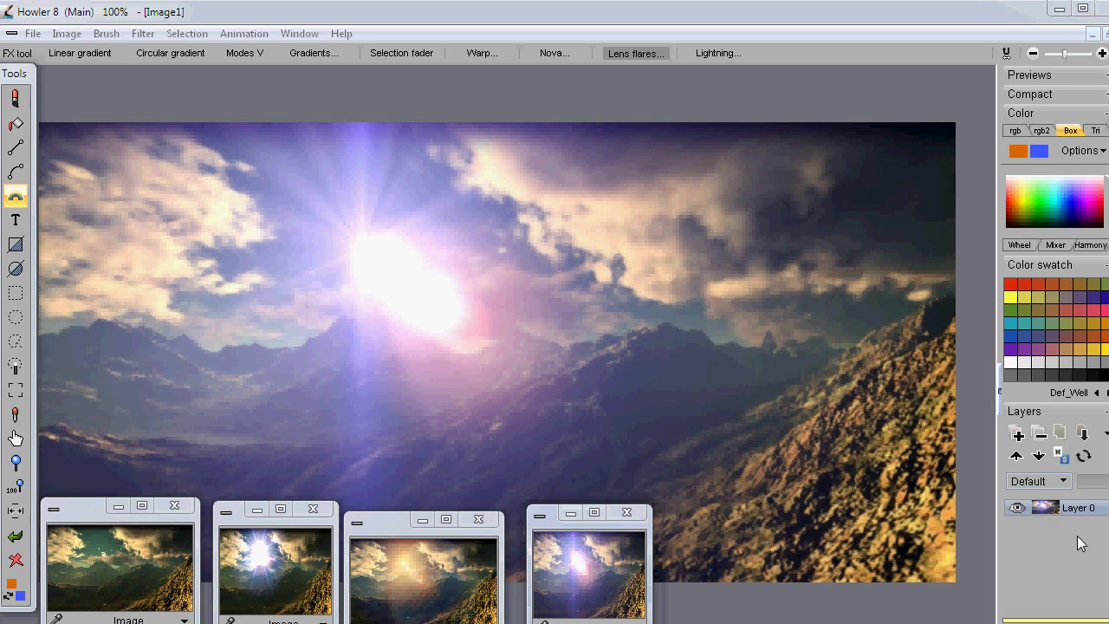
left_click(1106, 438)
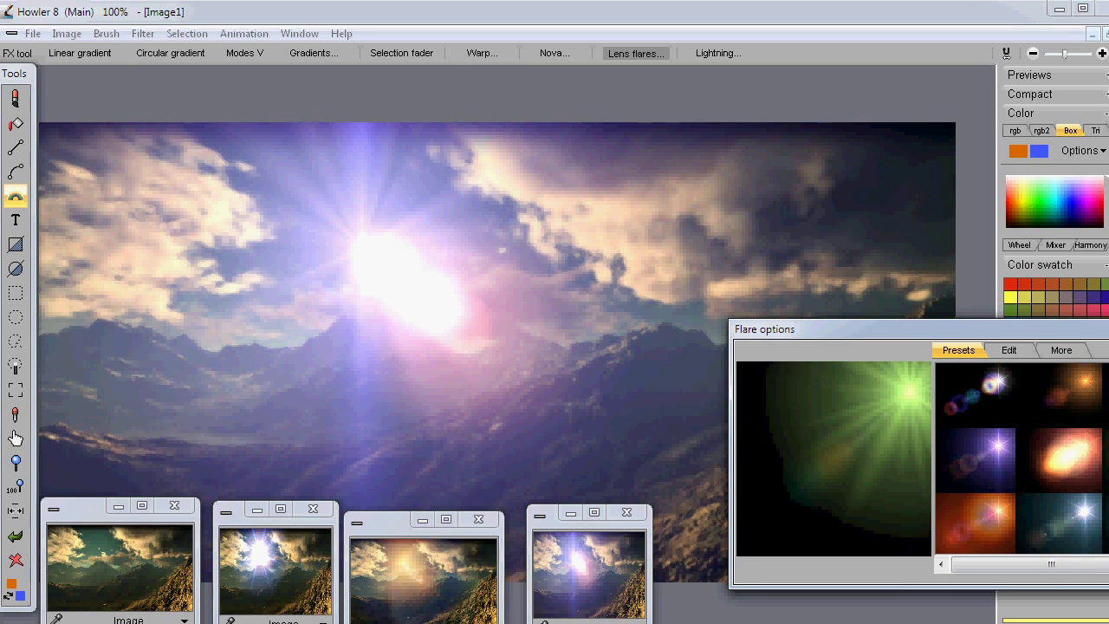
left_click_drag(861, 336, 1005, 561)
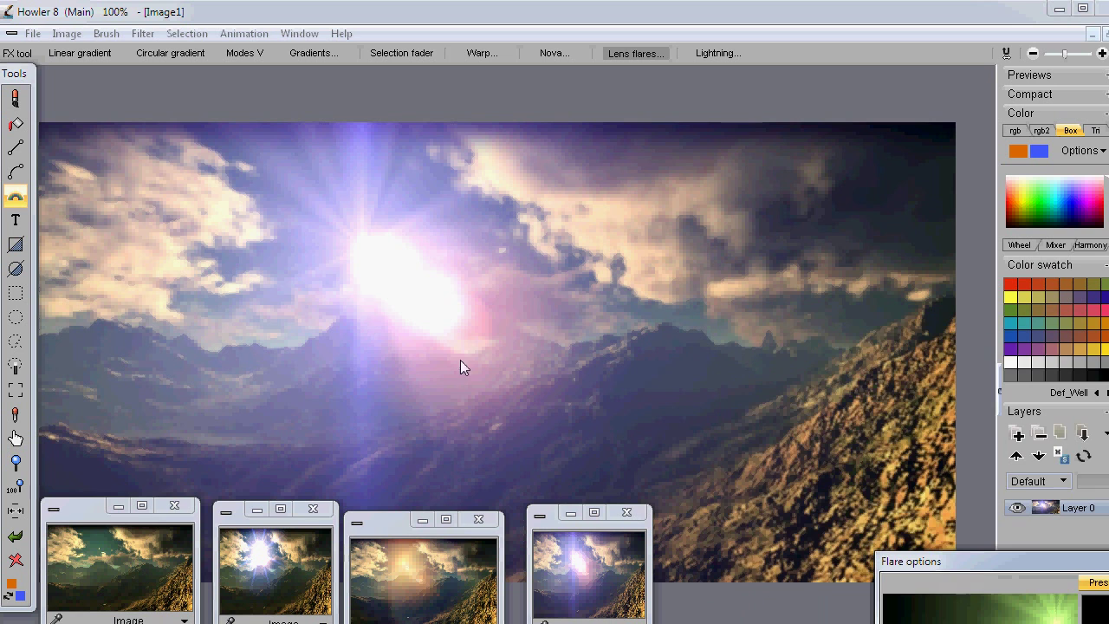
left_click(360, 245)
left_click_drag(360, 245, 467, 187)
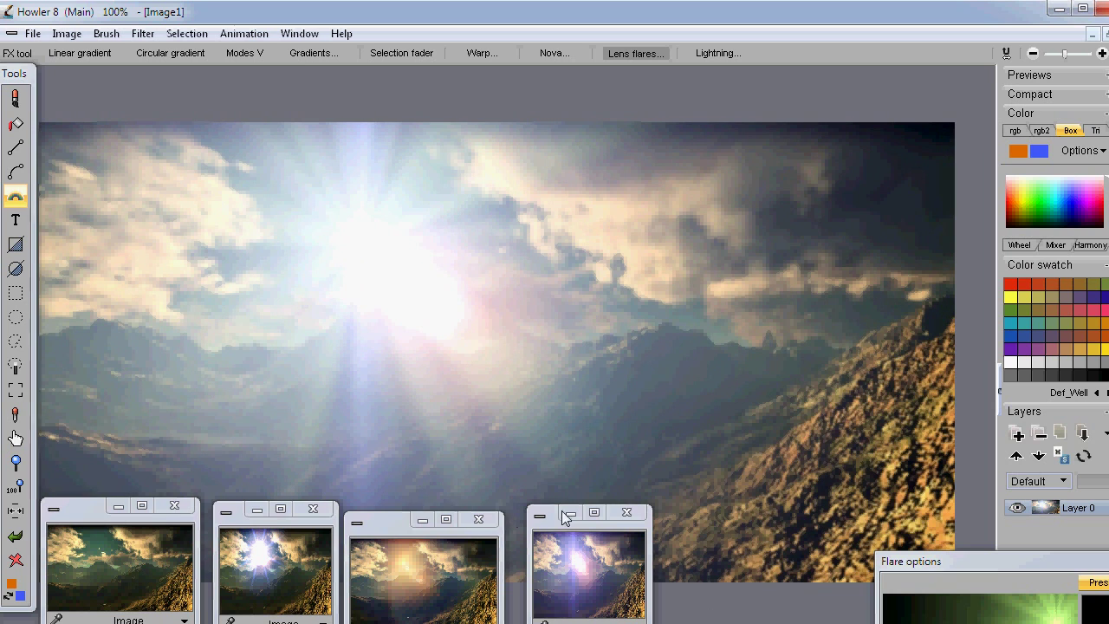
Align the orange flare thumbnail with its neighbours, then store the combined flare image and place it at the row's end.
mouse_move(382, 524)
left_mouse_down()
mouse_move(407, 511)
mouse_move(386, 514)
left_mouse_up()
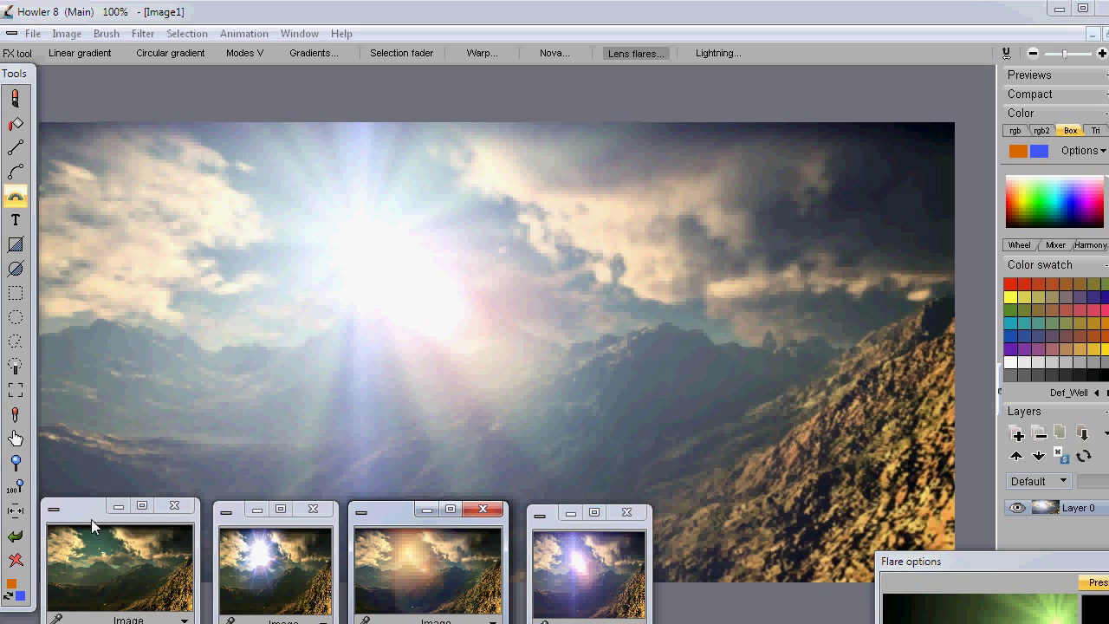
left_click(66, 33)
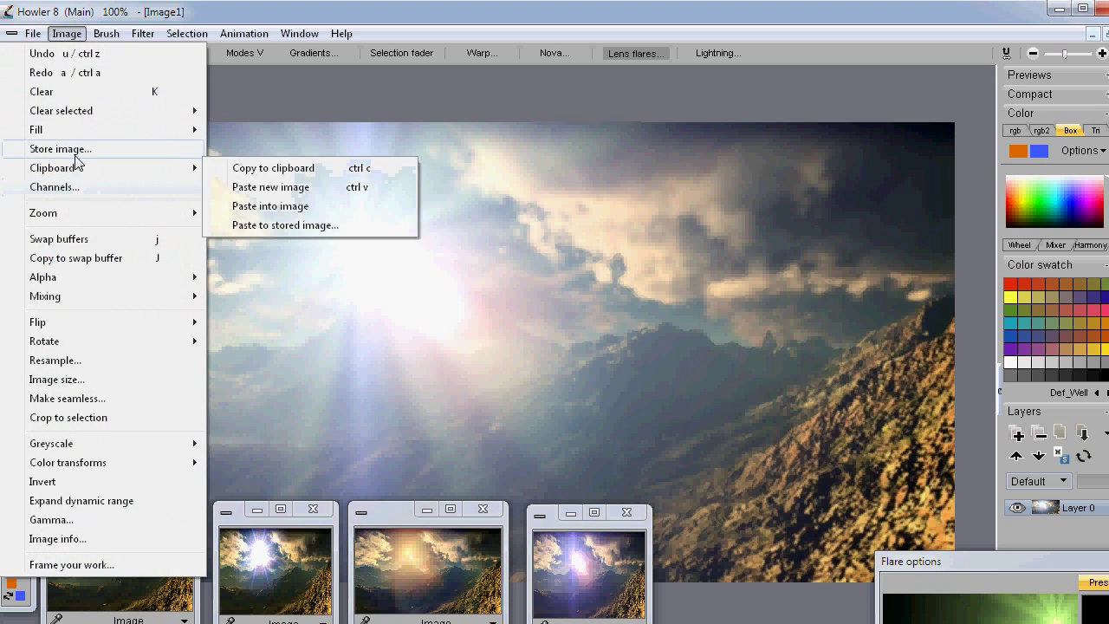
left_click(75, 149)
left_click_drag(174, 172, 700, 518)
Restore the original landscape on the canvas and expand its dynamic range.
left_click(123, 561)
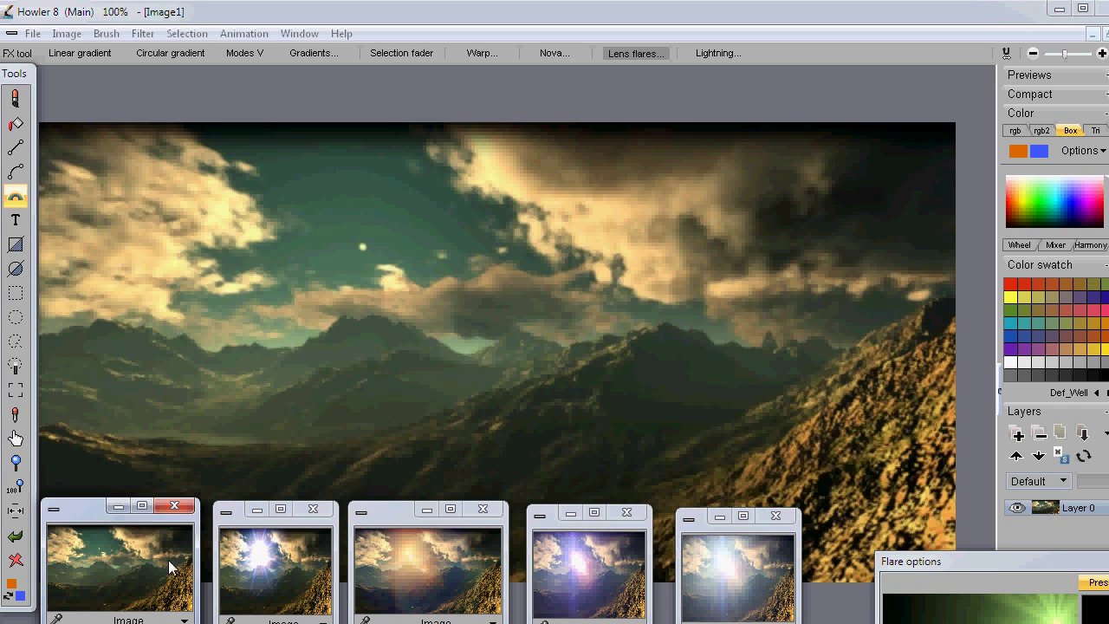
left_click(74, 32)
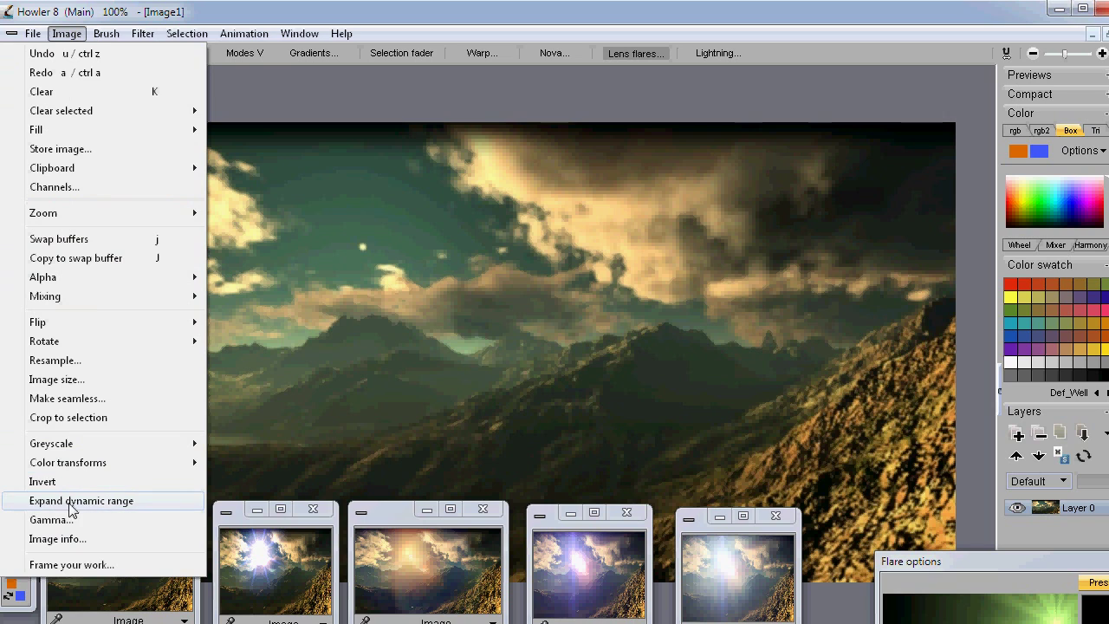
left_click(111, 509)
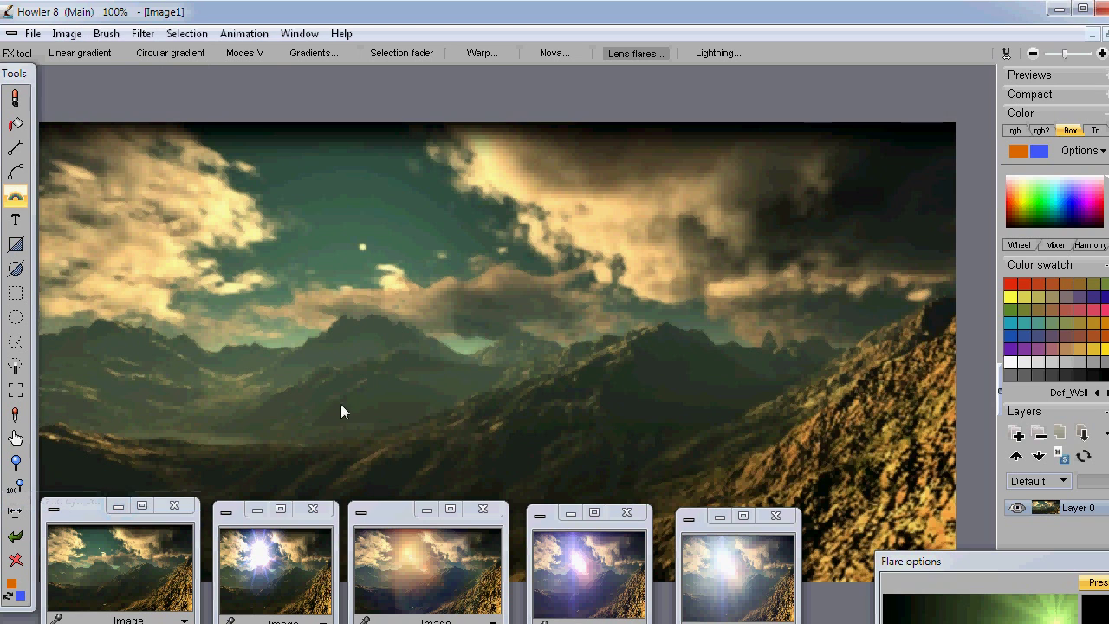
left_click(143, 33)
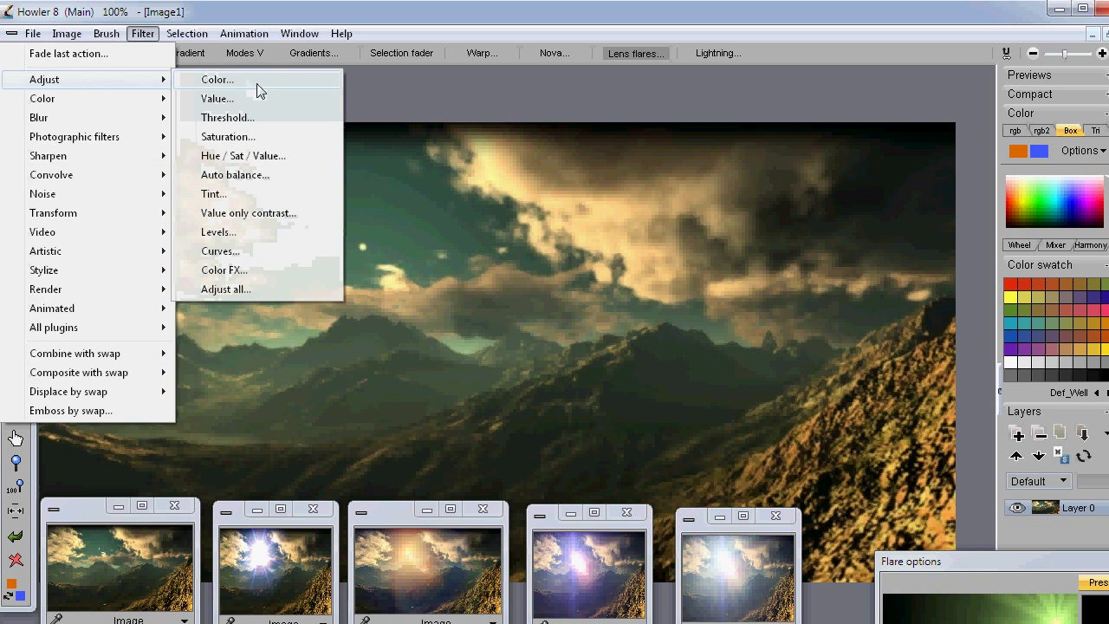
mouse_move(115, 136)
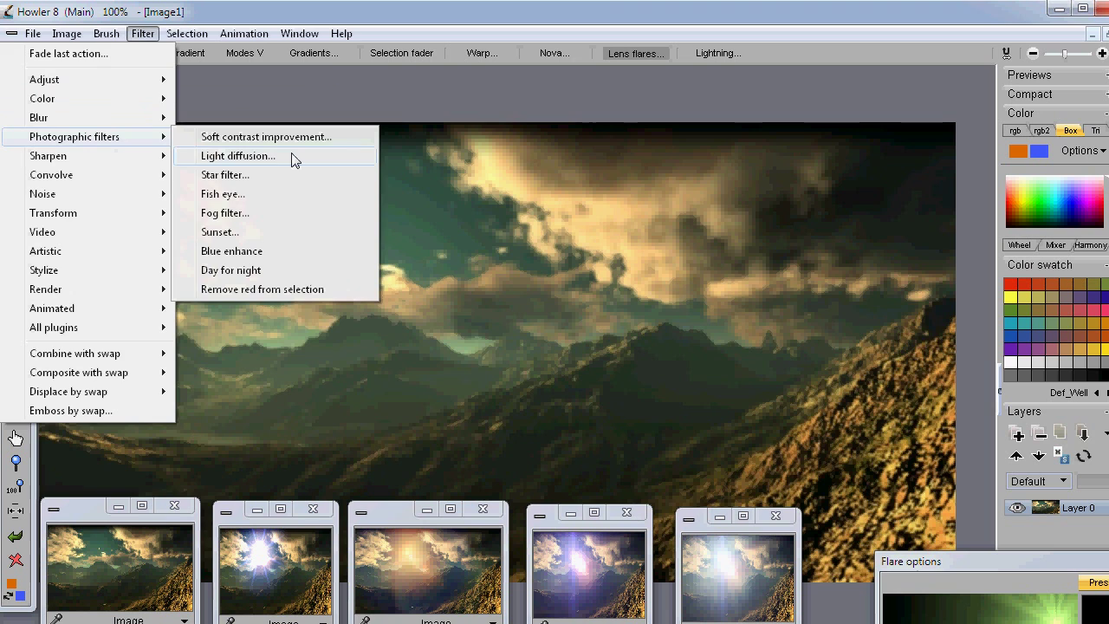
left_click(309, 136)
left_click_drag(668, 367, 741, 366)
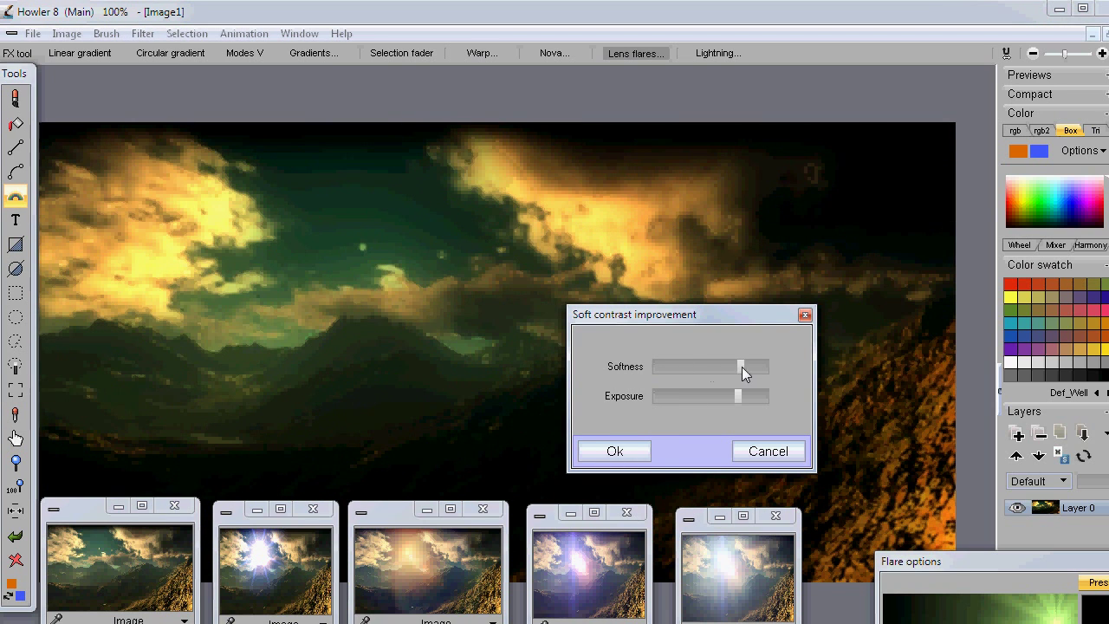
left_click(777, 456)
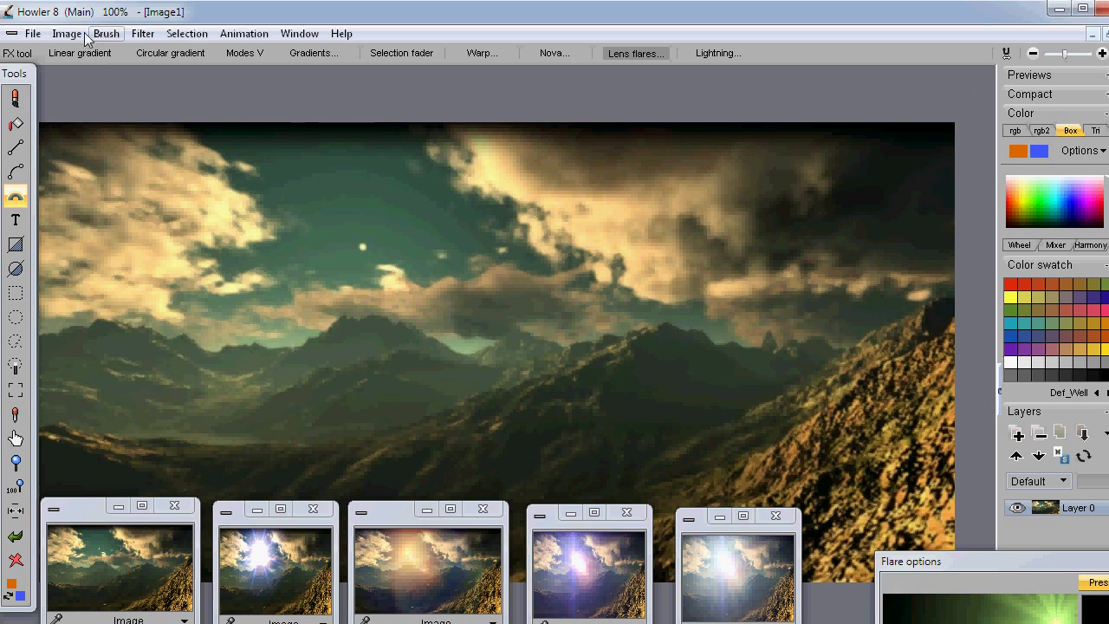
Raise the landscape's contrast and fine-tune its gamma with the Adjust Value filter, moving the dialog aside to judge the image.
left_click(143, 34)
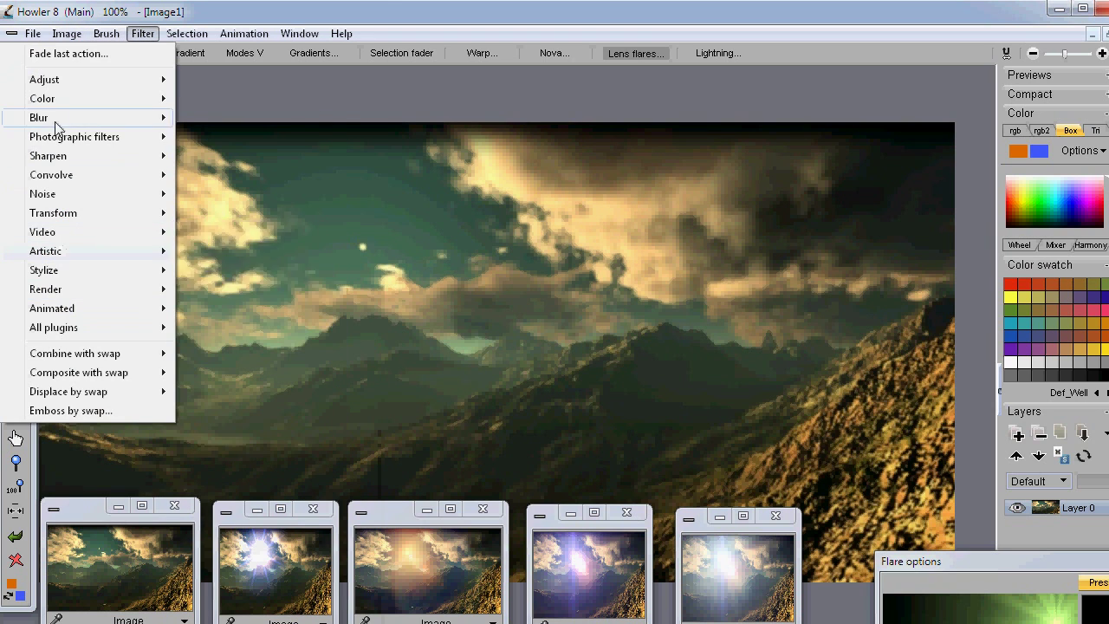
mouse_move(75, 80)
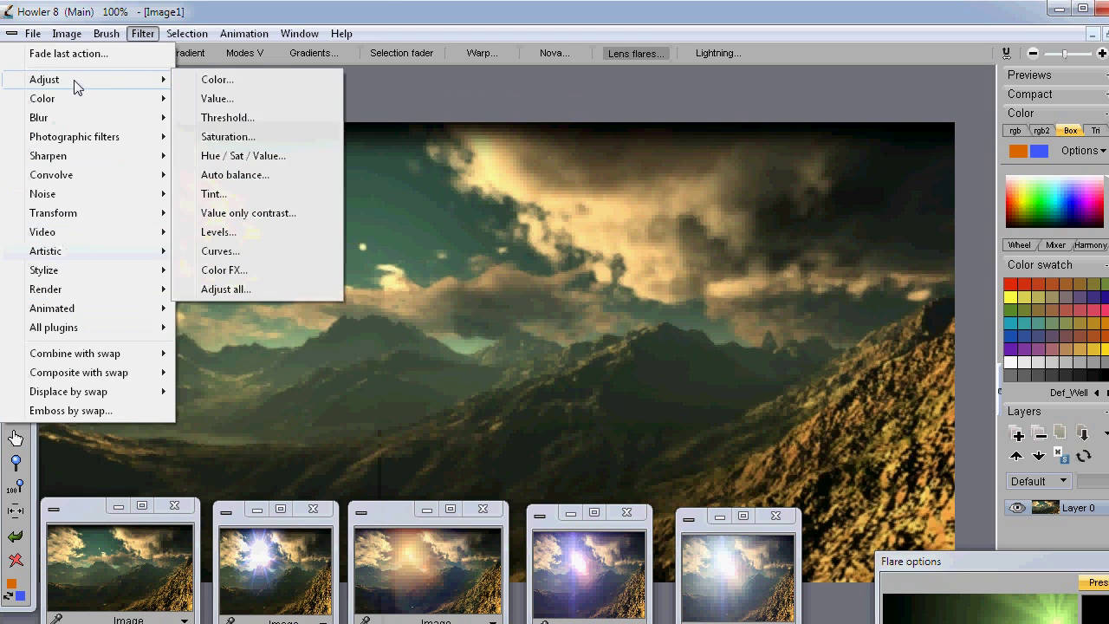
left_click(250, 103)
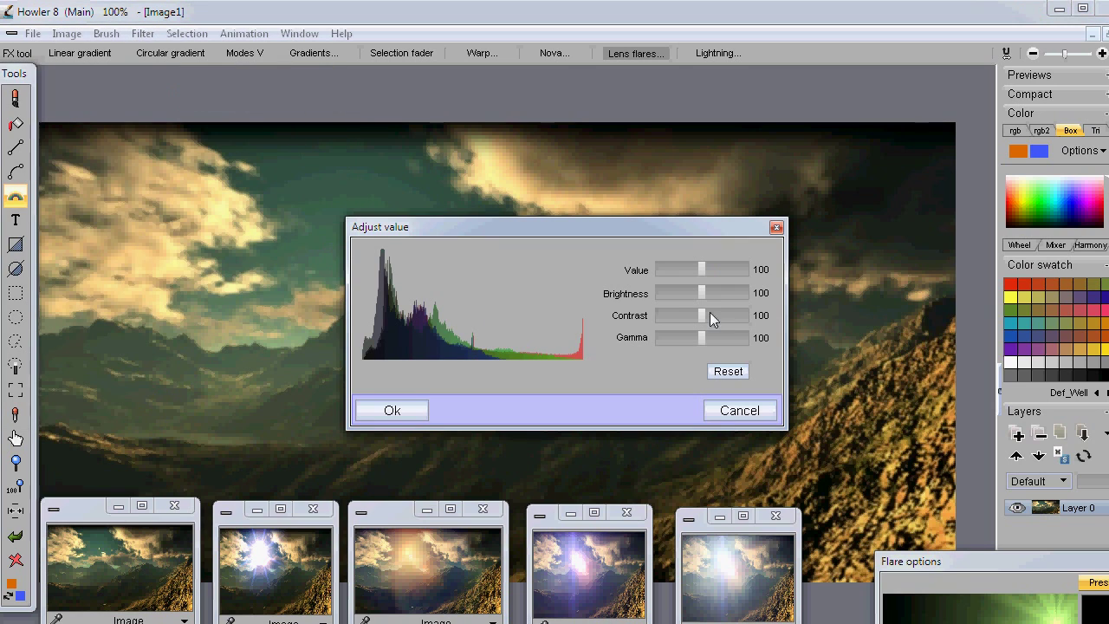
left_click_drag(700, 337, 713, 317)
left_click_drag(695, 337, 698, 335)
left_click_drag(638, 227, 433, 251)
left_click(208, 416)
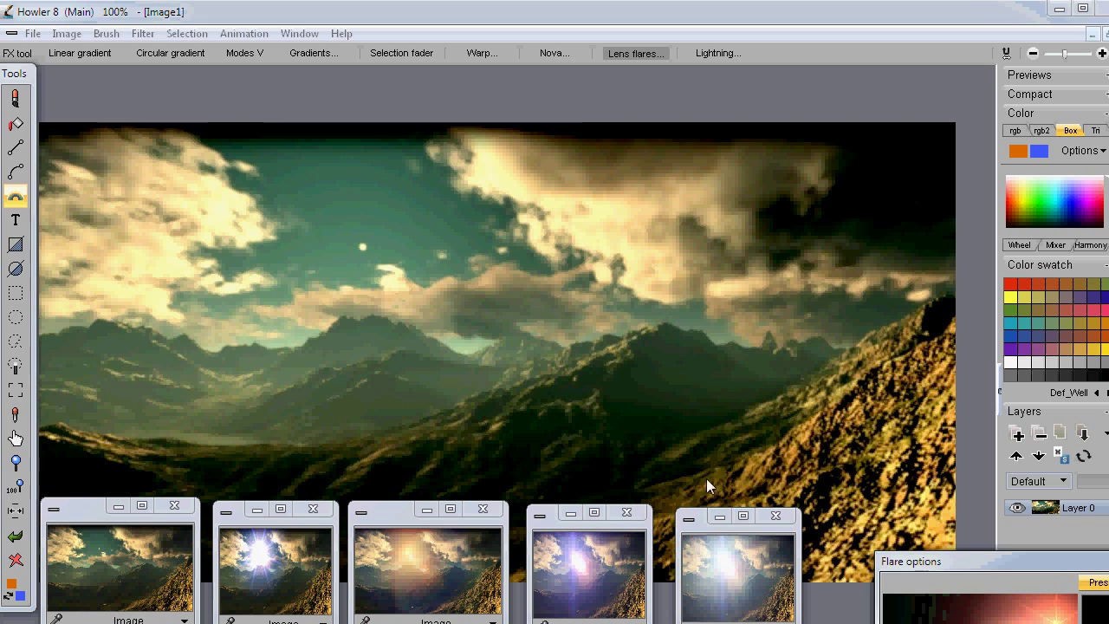
Draw a reddish lens flare on the bright dot and add a glowing orange flare over it.
left_click_drag(364, 246, 421, 216)
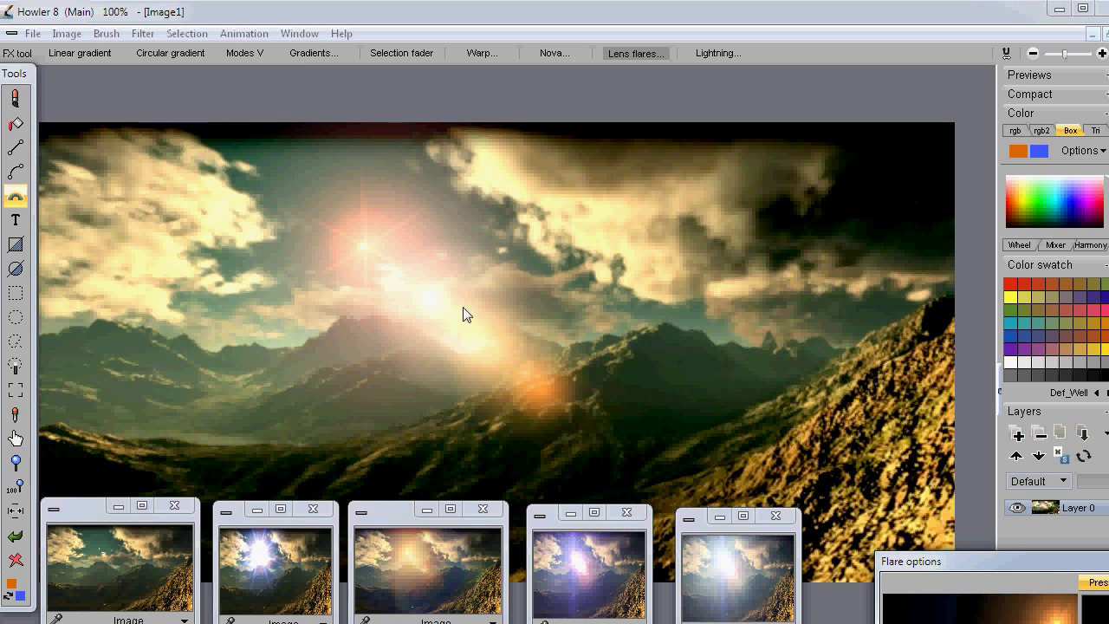
left_click_drag(361, 249, 463, 202)
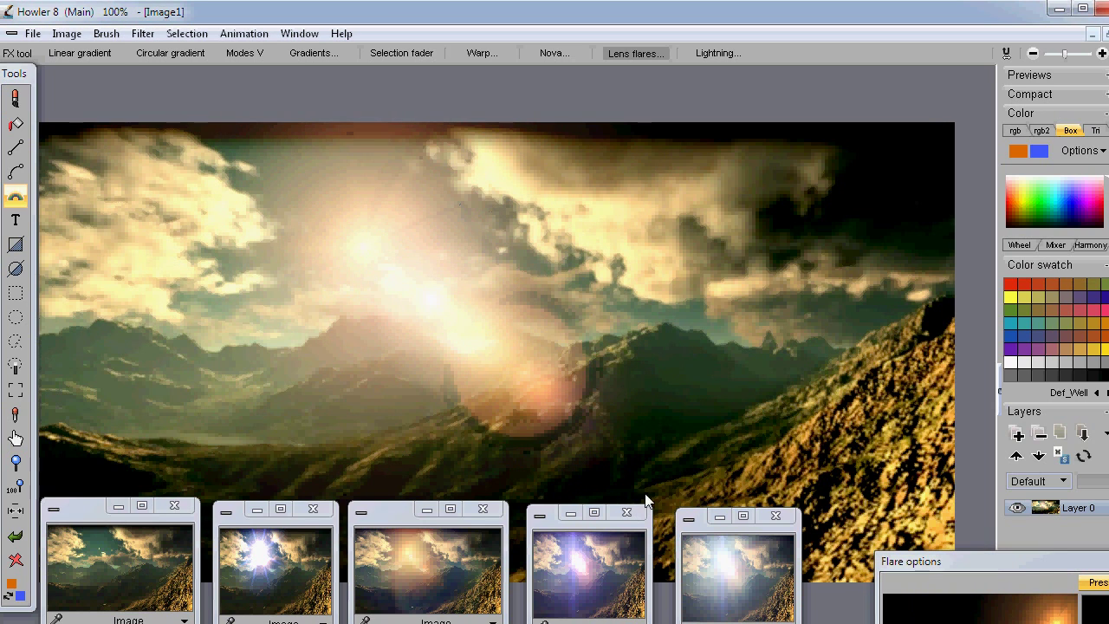